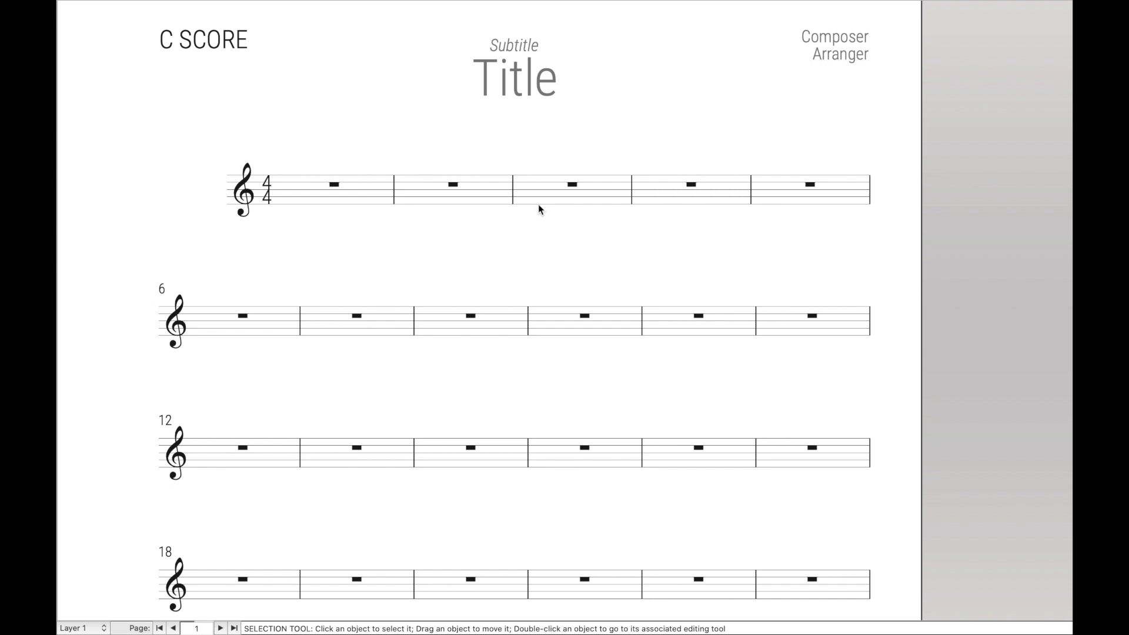
# Enter a whole note in measure 3 and attach an mf dynamic below it
pyautogui.hotkey('ctrl', '8')
pyautogui.click(540, 185)
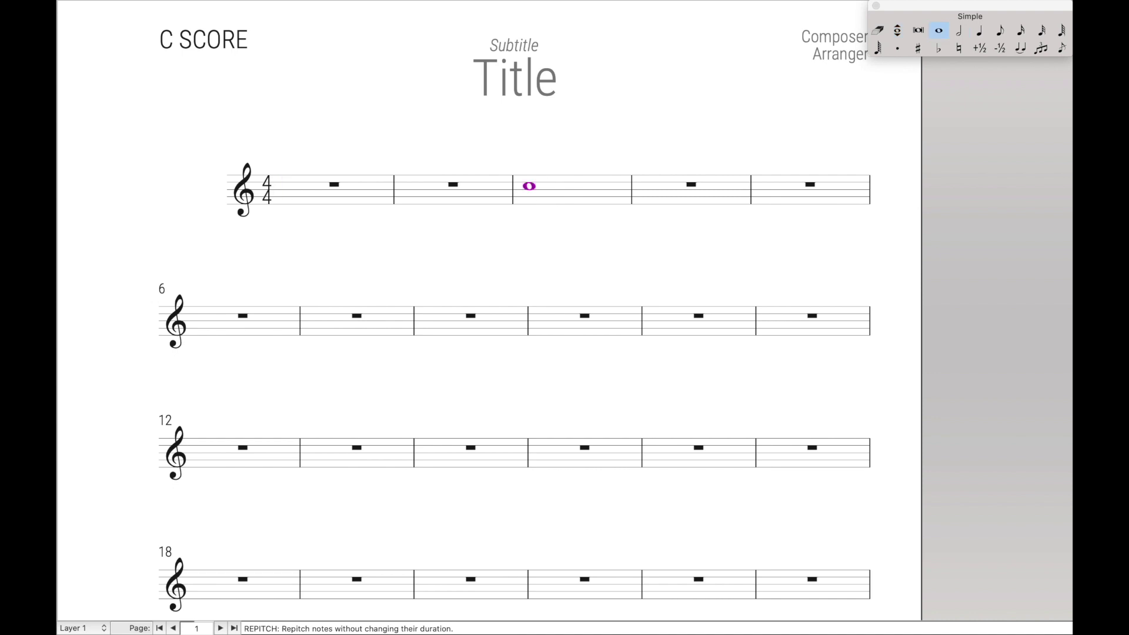
pyautogui.hotkey('ctrl', 'e')
pyautogui.click(530, 187)
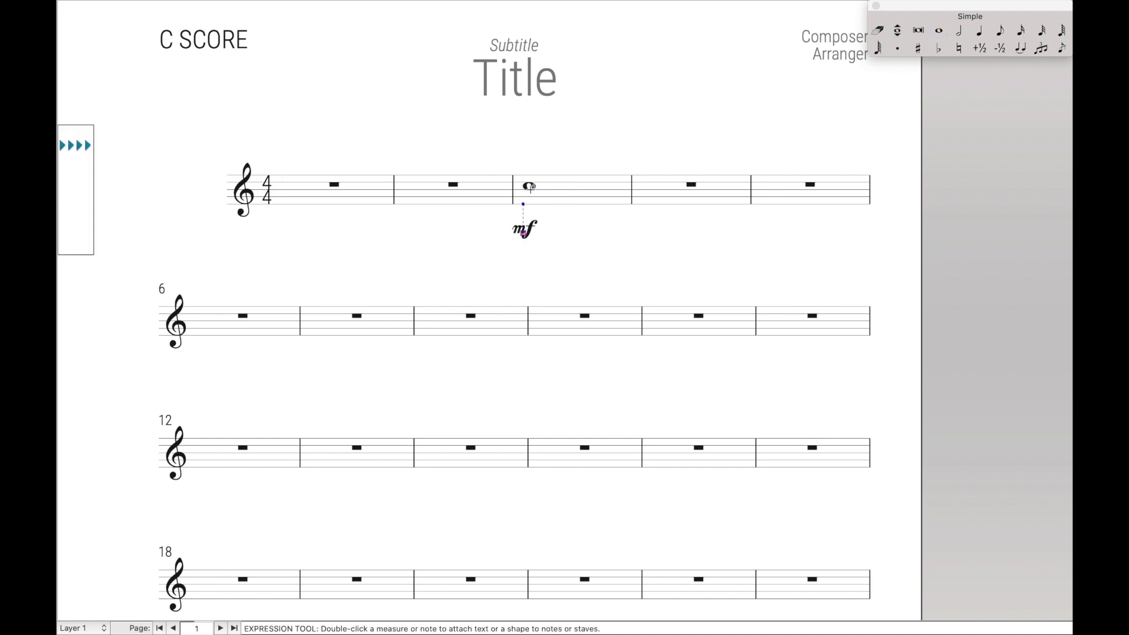
pyautogui.press('Escape')
# Clear the Edit Filter to None and paste only the mf into measure 4
pyautogui.click(565, 190)
pyautogui.click(688, 194)
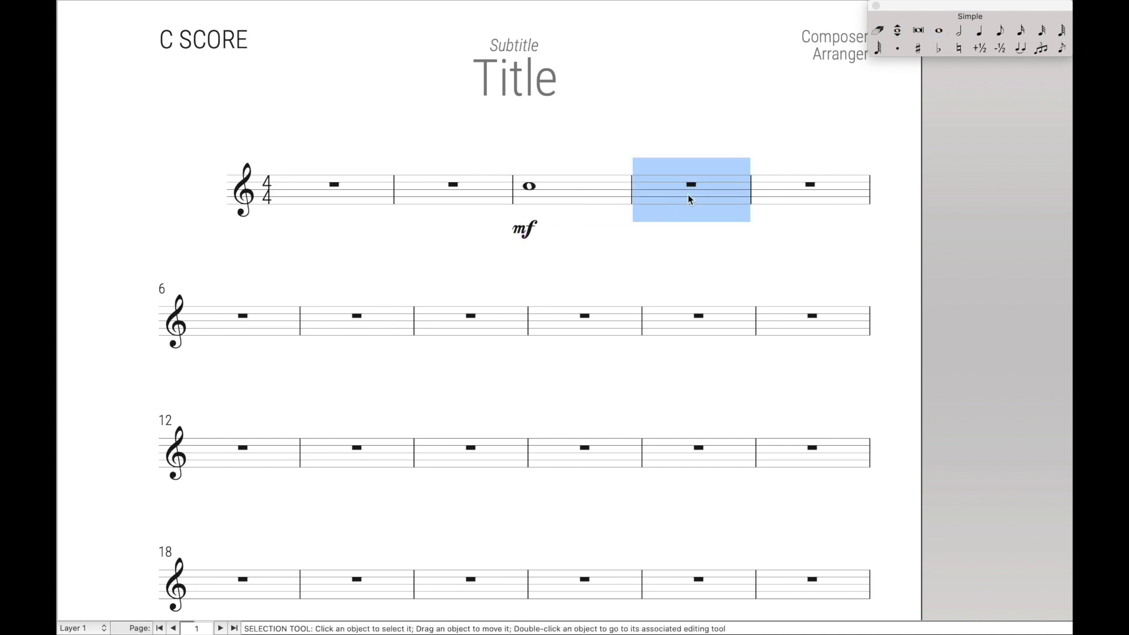
pyautogui.click(172, 7)
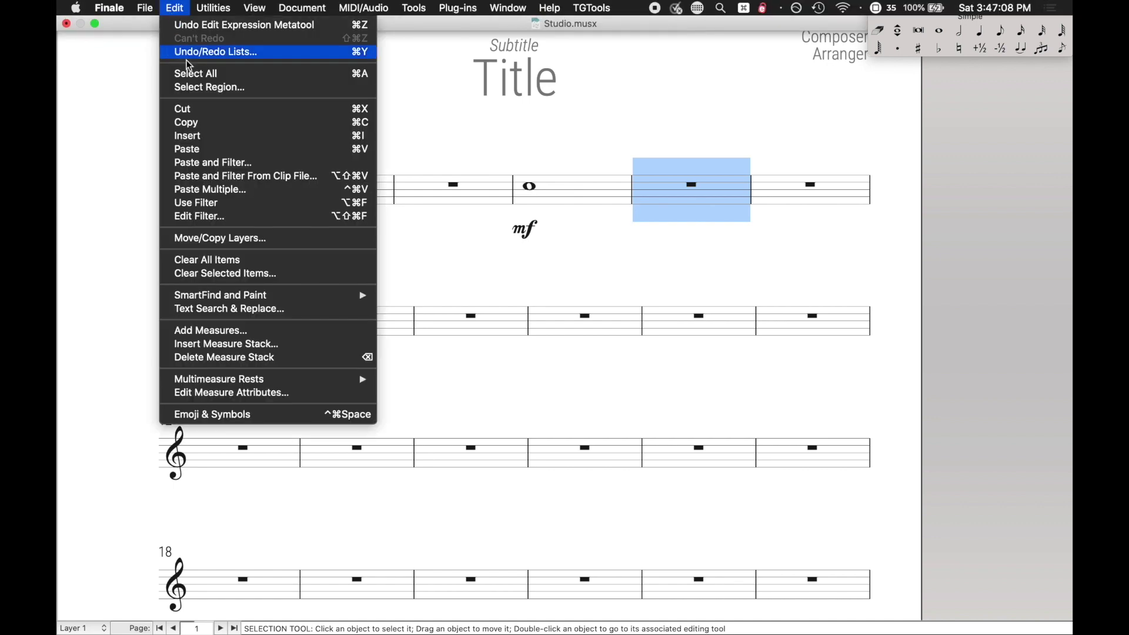
pyautogui.click(222, 216)
pyautogui.click(605, 389)
pyautogui.click(425, 227)
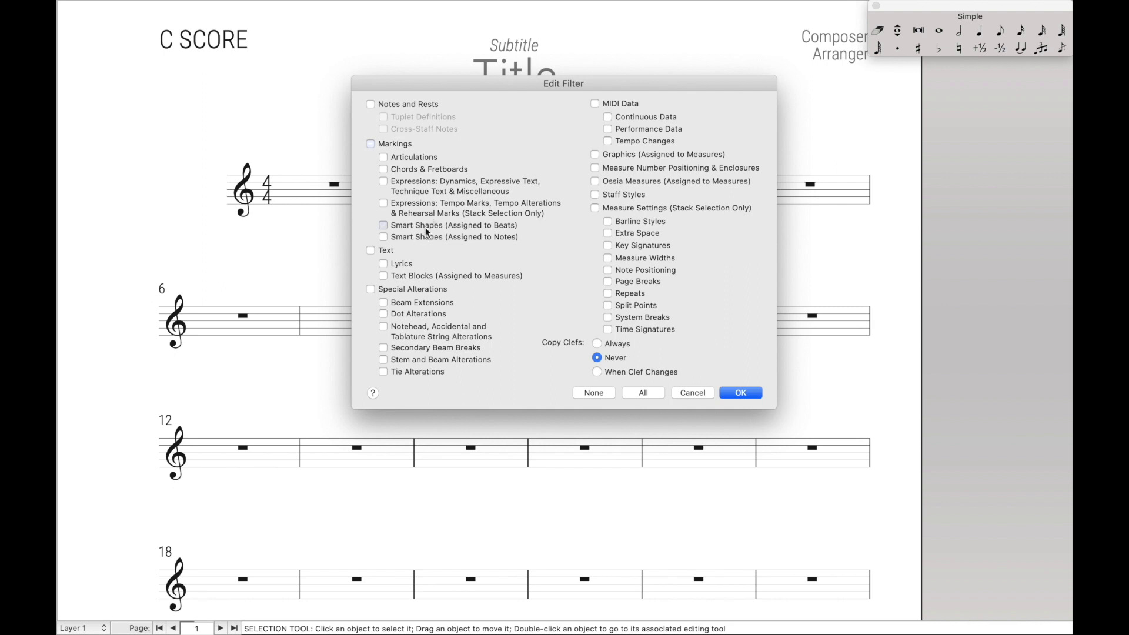
pyautogui.click(395, 225)
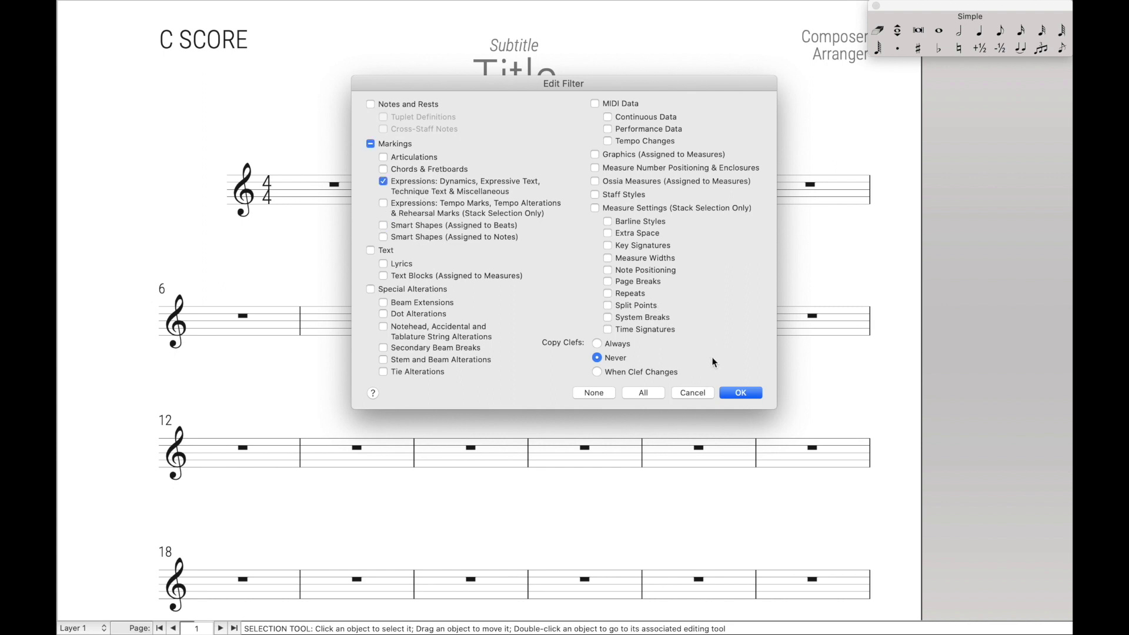
pyautogui.click(744, 394)
pyautogui.hotkey('ctrl', 'v')
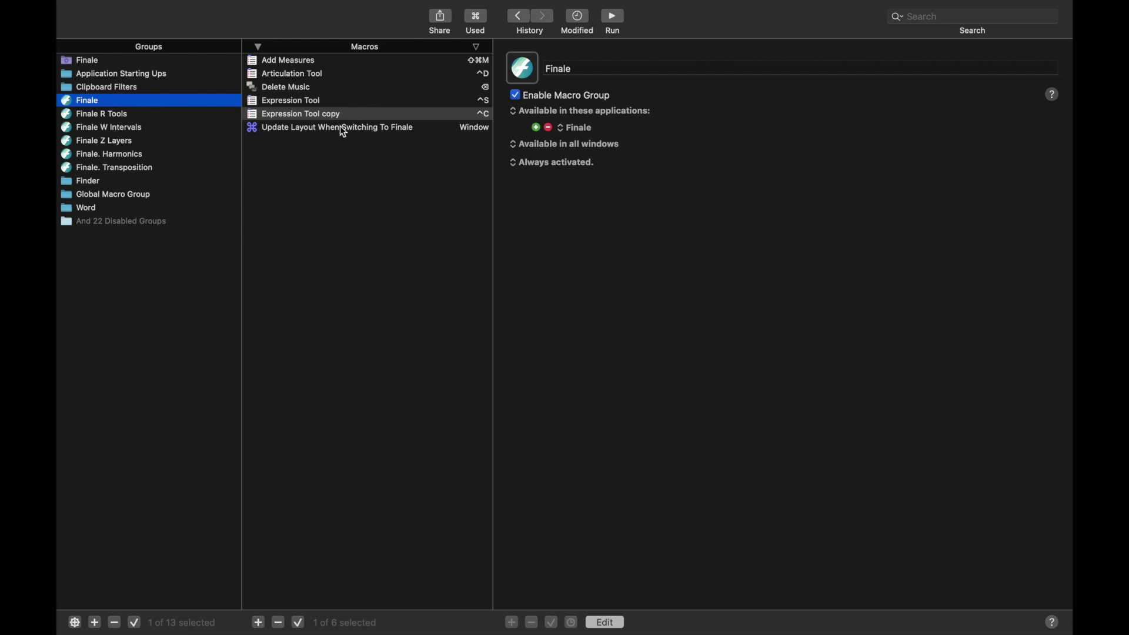
# Browse the Harmonics and Transposition groups, then settle on Finale R Tools
pyautogui.click(125, 115)
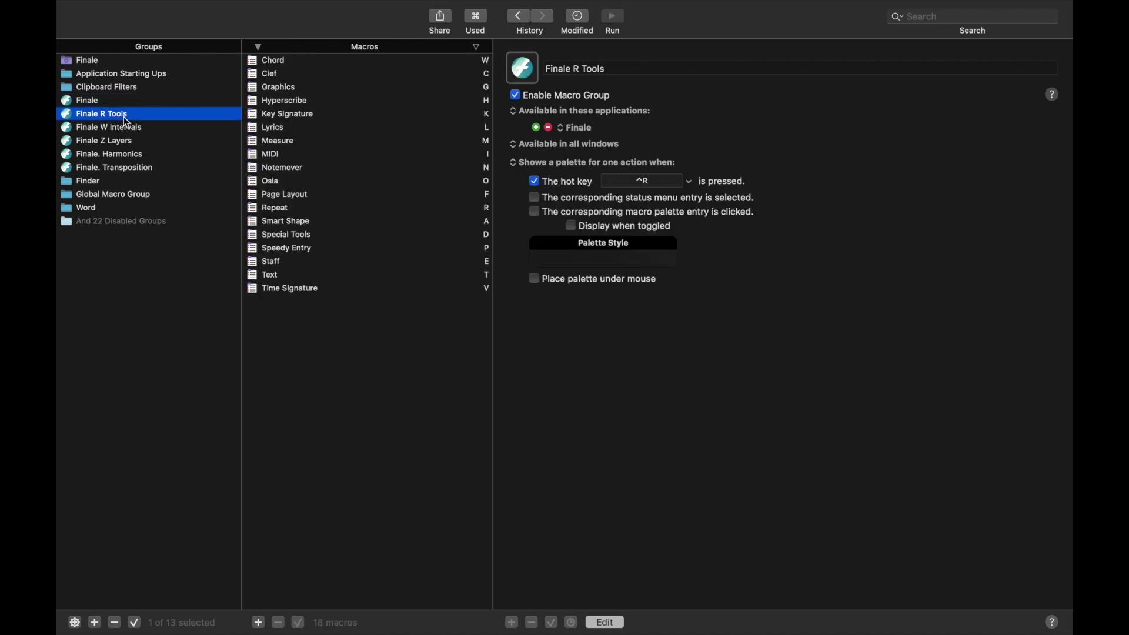
pyautogui.keyDown('shift'); pyautogui.click(115, 144); pyautogui.keyUp('shift')
pyautogui.click(119, 154)
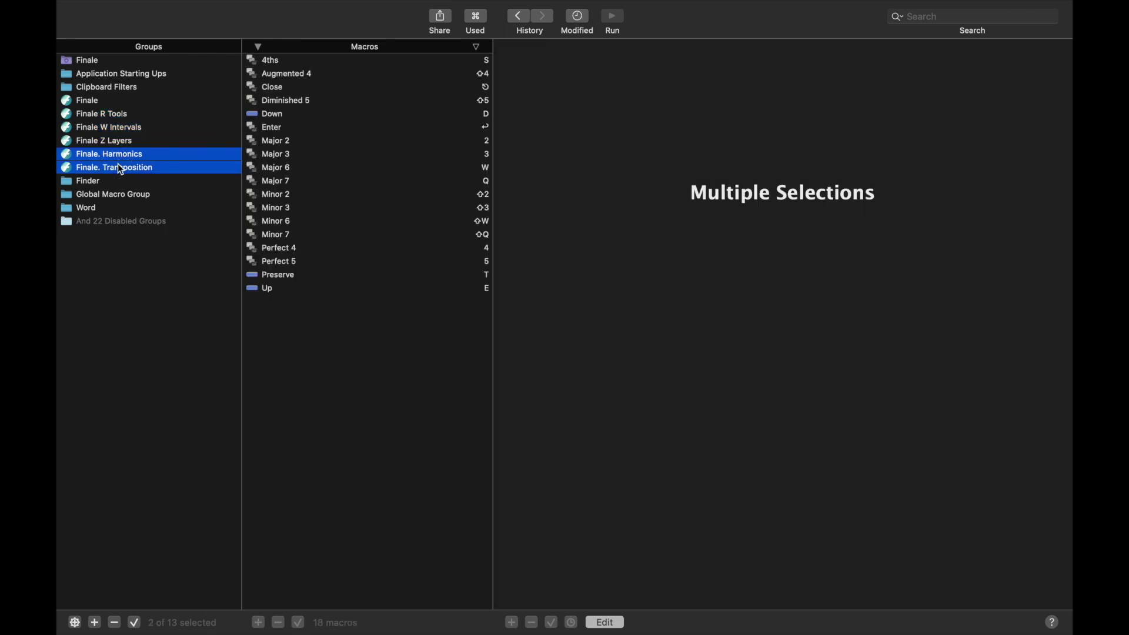
pyautogui.click(129, 114)
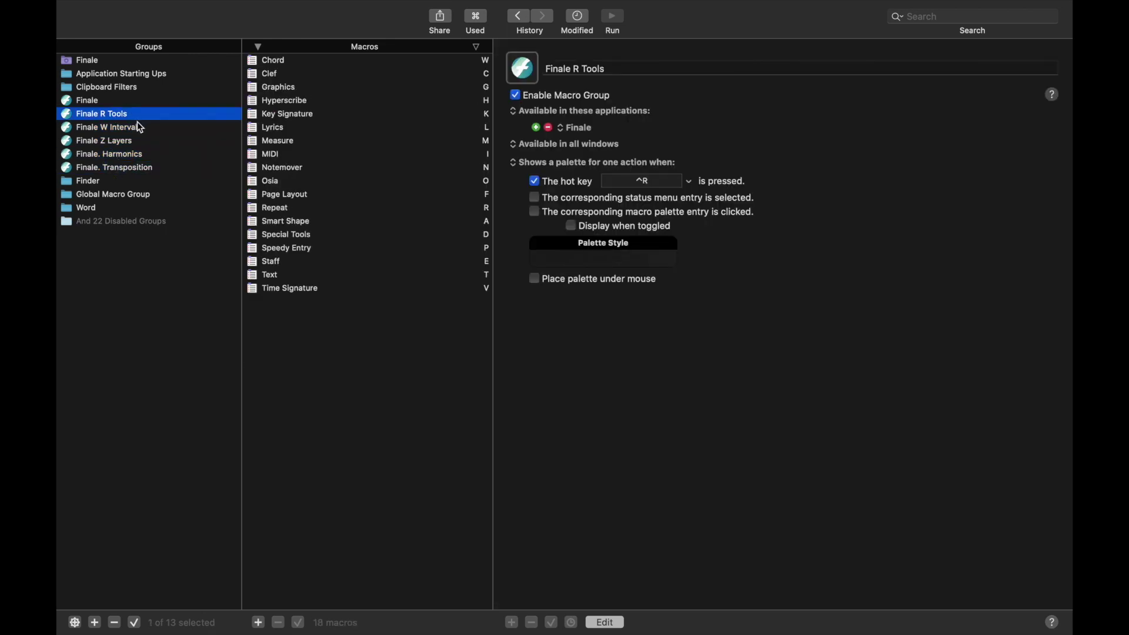
# Duplicate Finale R Tools and delete all 18 macros from the copy
pyautogui.press('super+d')
pyautogui.click(281, 60)
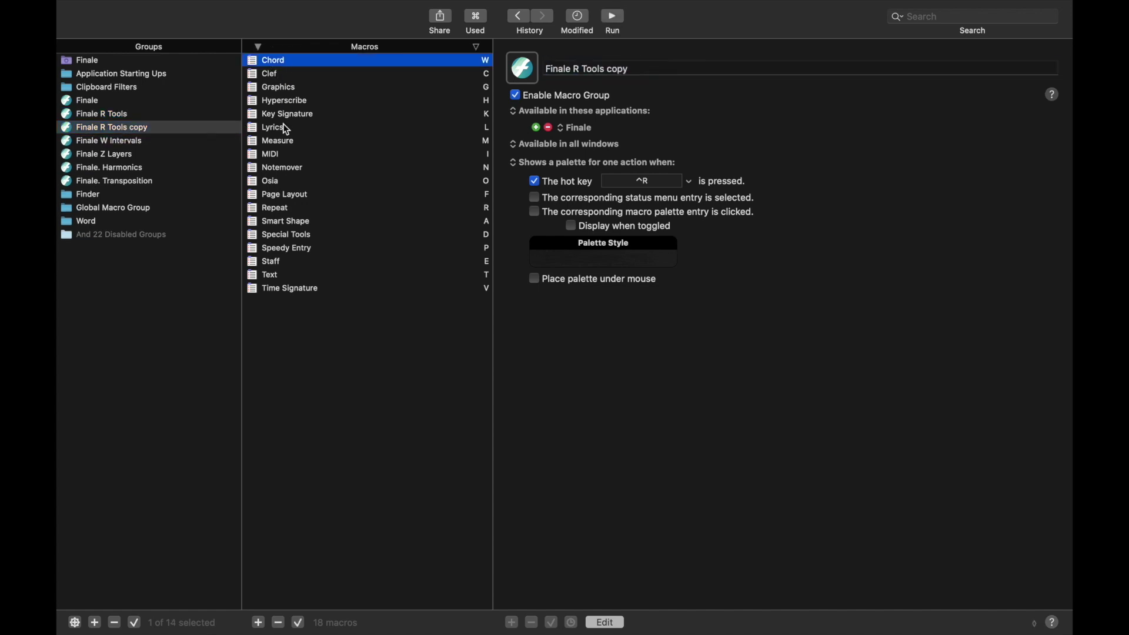
pyautogui.keyDown('shift'); pyautogui.click(294, 288); pyautogui.keyUp('shift')
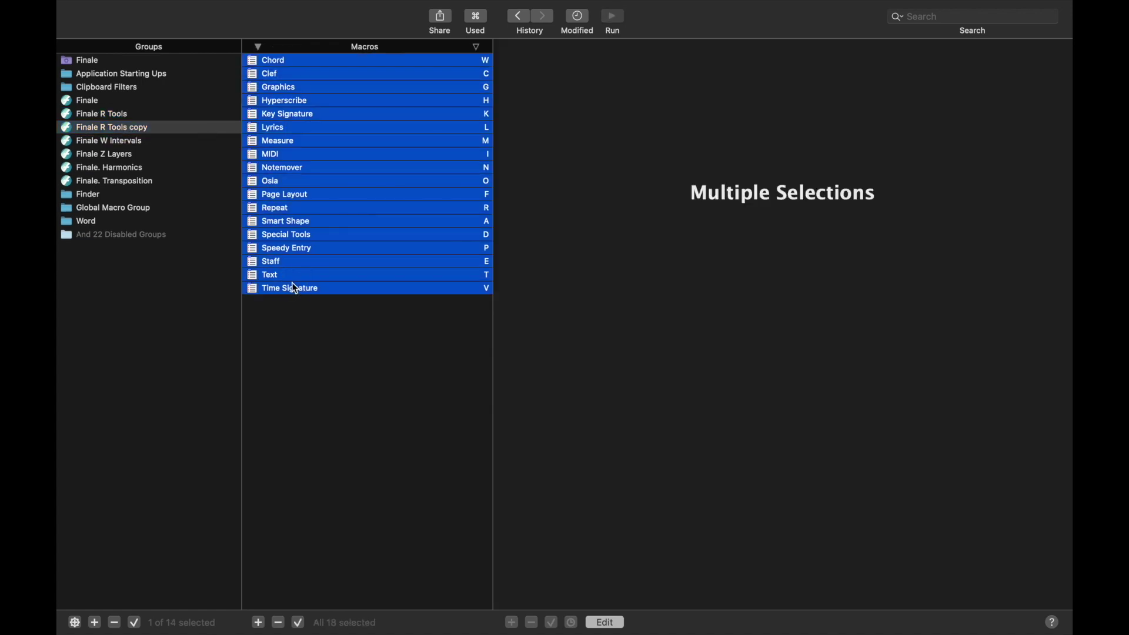
pyautogui.press('Delete')
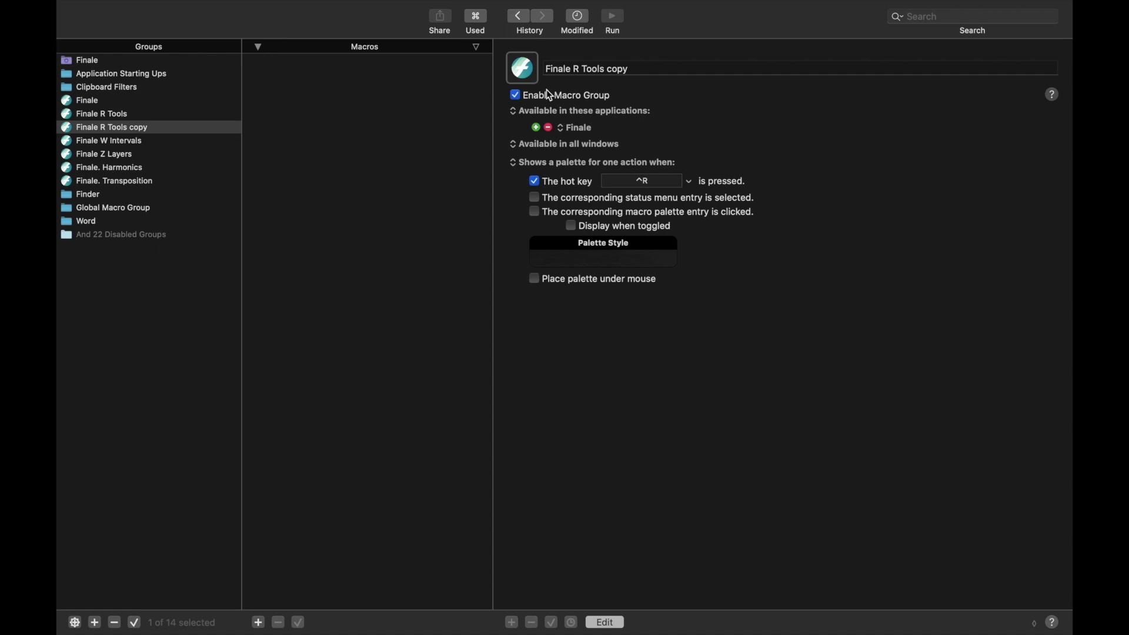
# Give the copy hot key Control-A and rename it Finale A Musical Elements
pyautogui.click(642, 182)
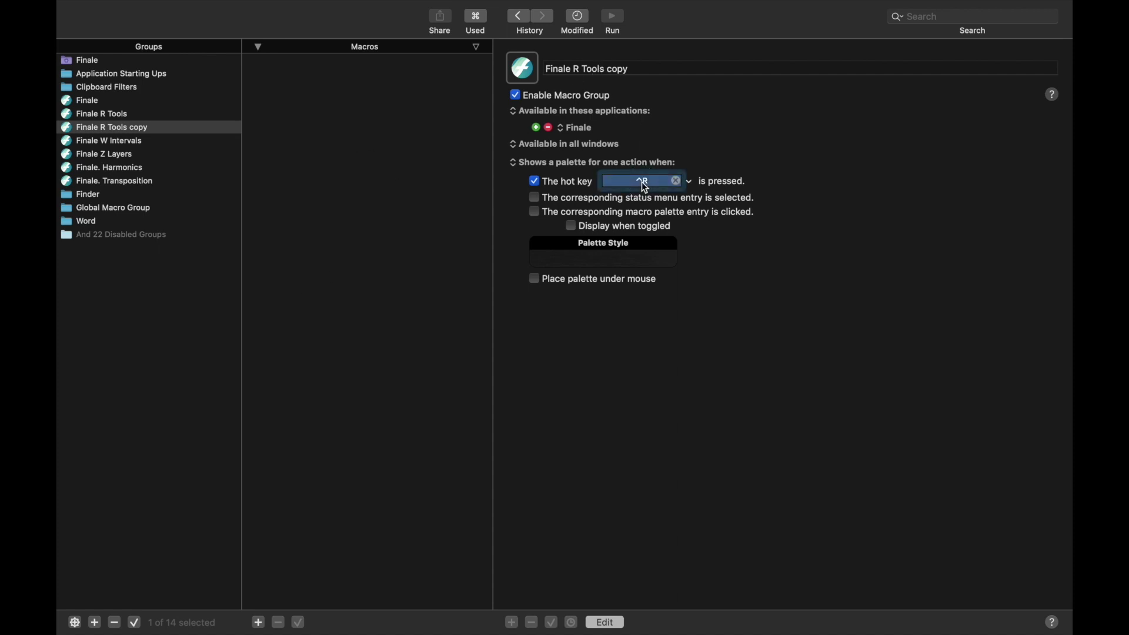
pyautogui.hotkey('ctrl', 'a')
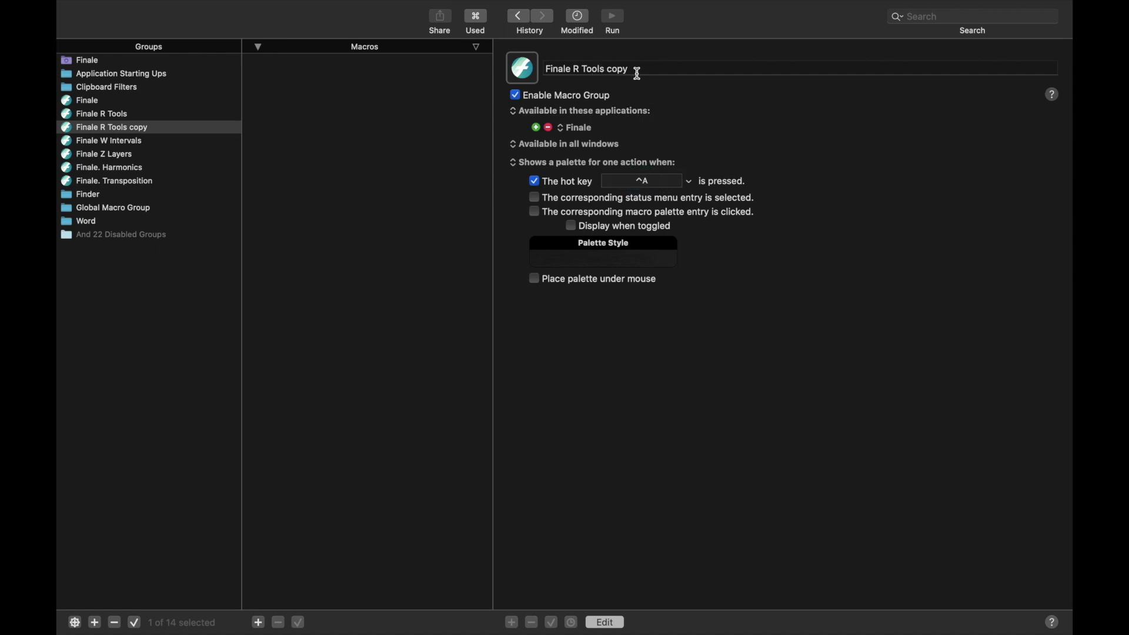
pyautogui.moveTo(639, 74); pyautogui.dragTo(570, 69)
pyautogui.write('A ')
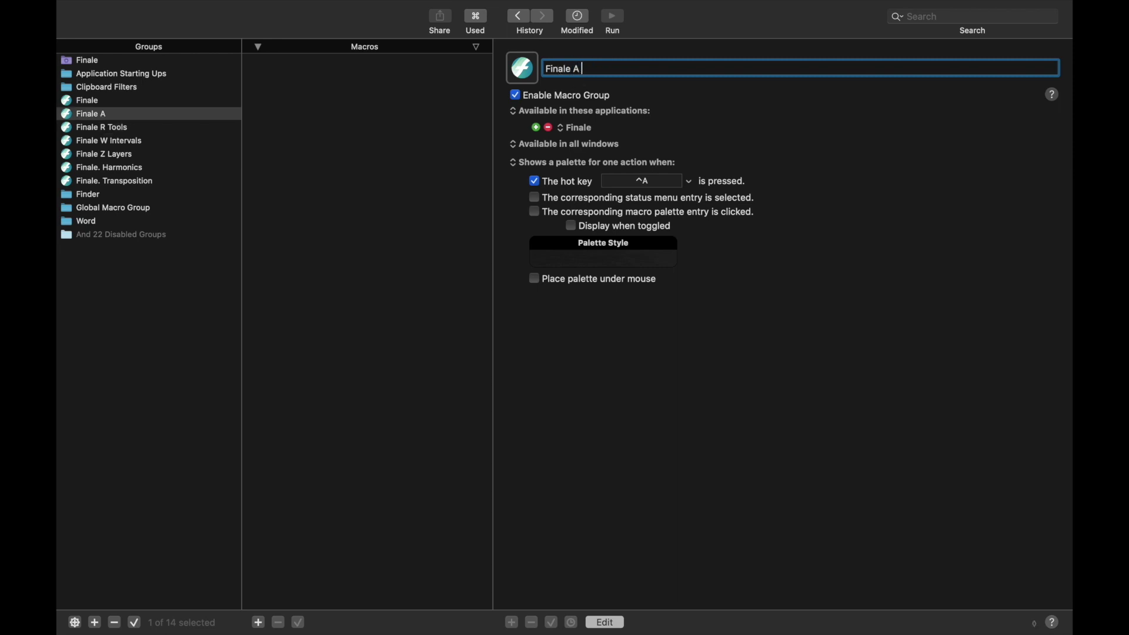
pyautogui.write('Musical Eleme')
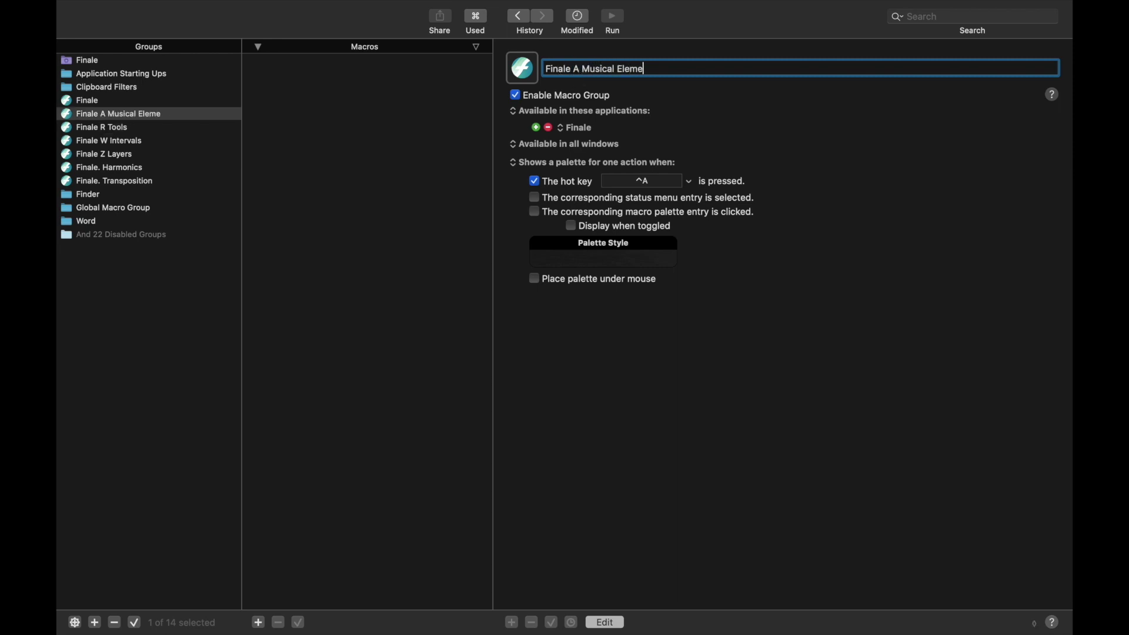
pyautogui.write('nts')
pyautogui.click(150, 122)
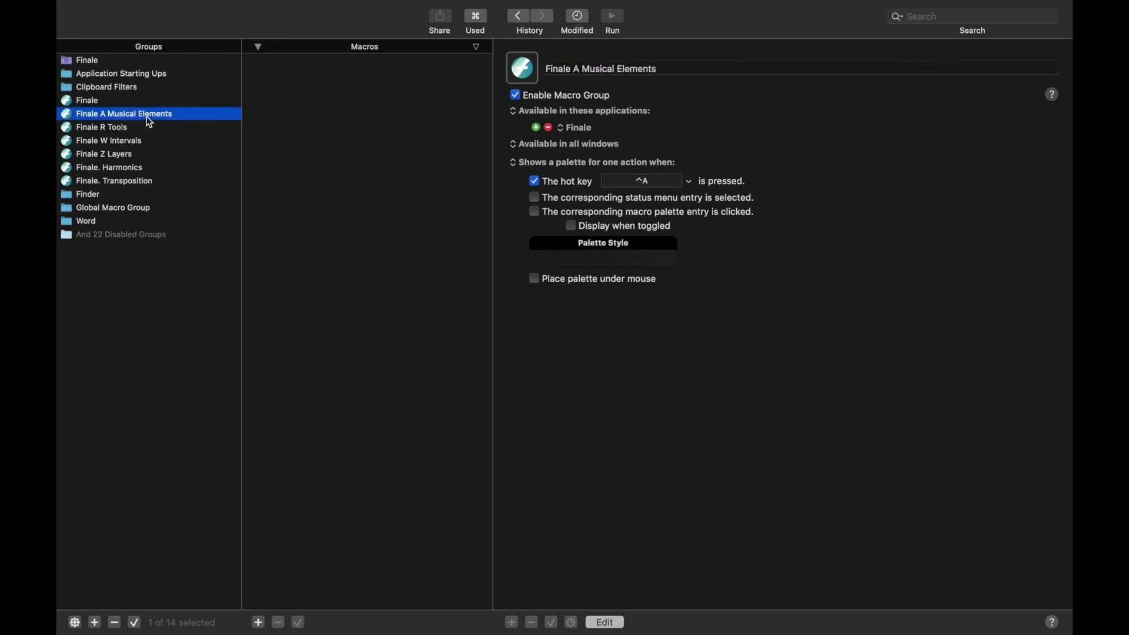
# Duplicate Musical Elements as Finale B Manipulations with hot key Control-B
pyautogui.press('super+d')
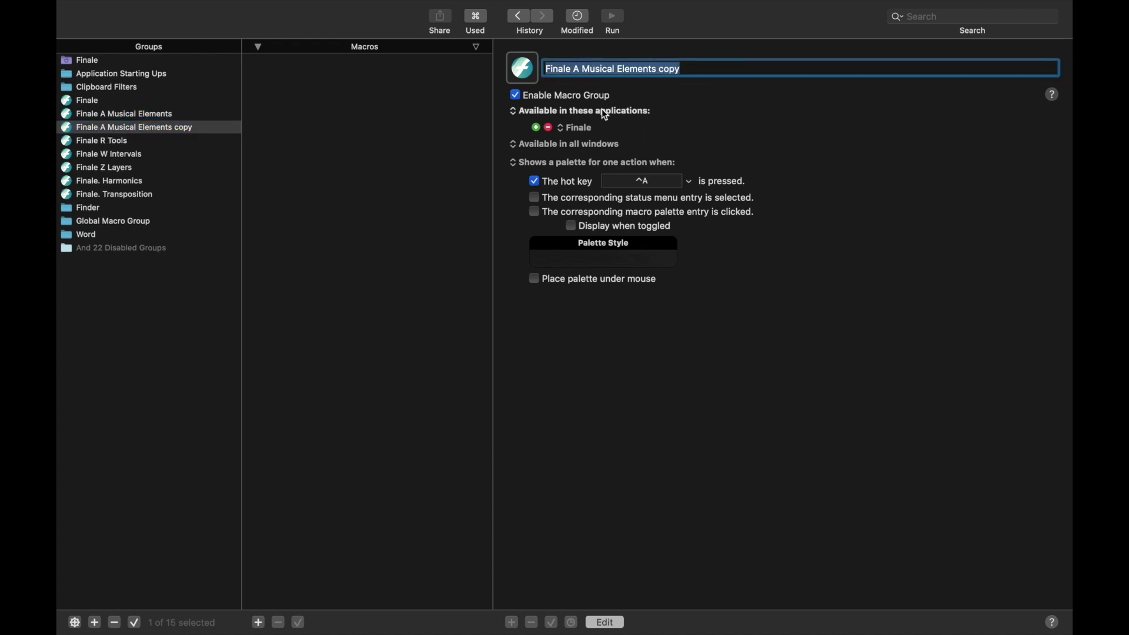
pyautogui.click(644, 183)
pyautogui.hotkey('ctrl', 'b')
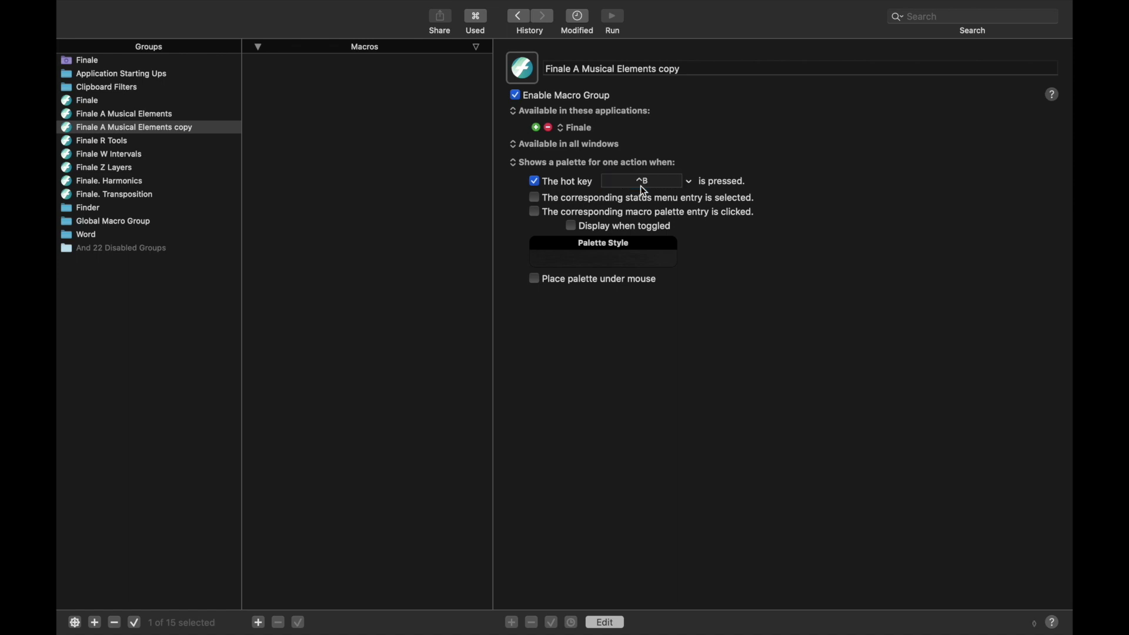
pyautogui.click(585, 69)
pyautogui.write('B')
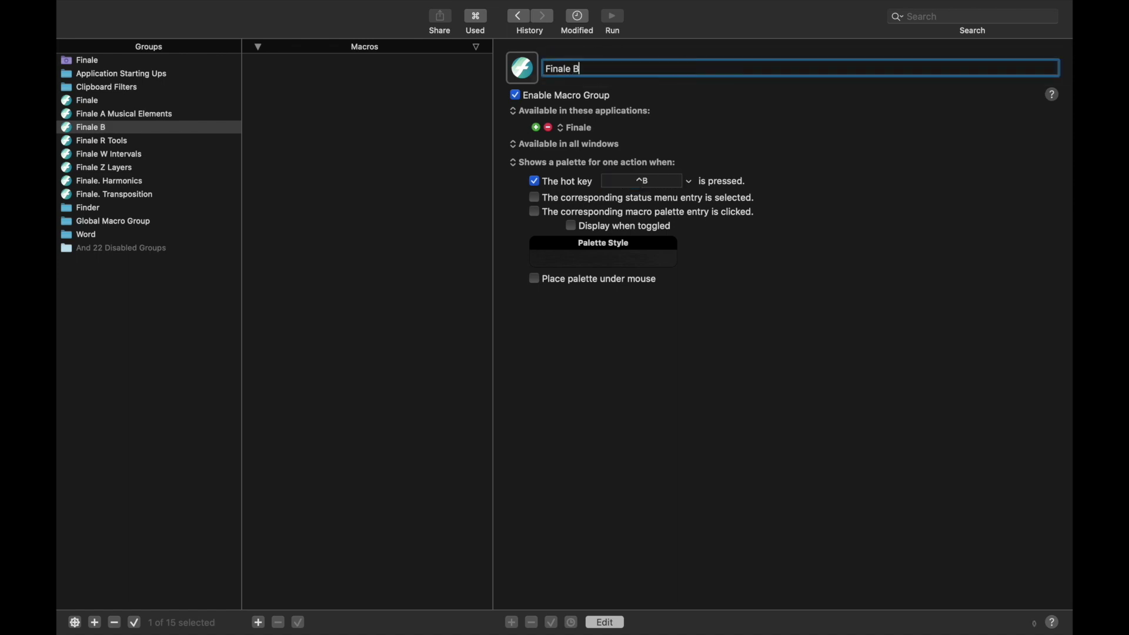
pyautogui.write(' Manipulat')
pyautogui.write('ions')
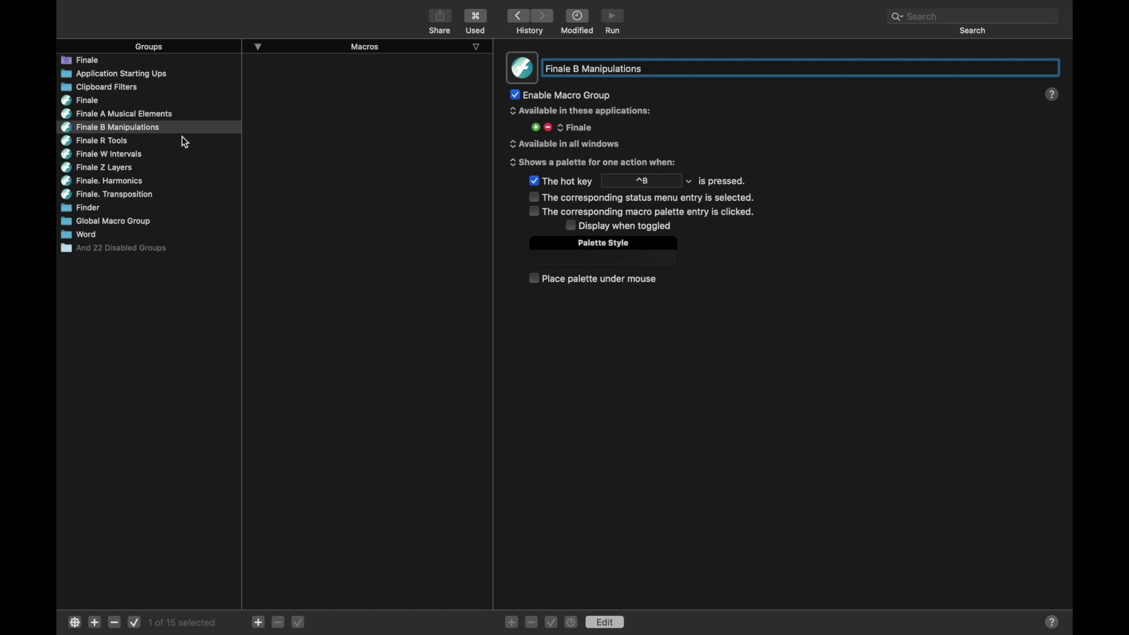
# Duplicate B Manipulations as Finale E Staff with hot key Control-E
pyautogui.press('super+d')
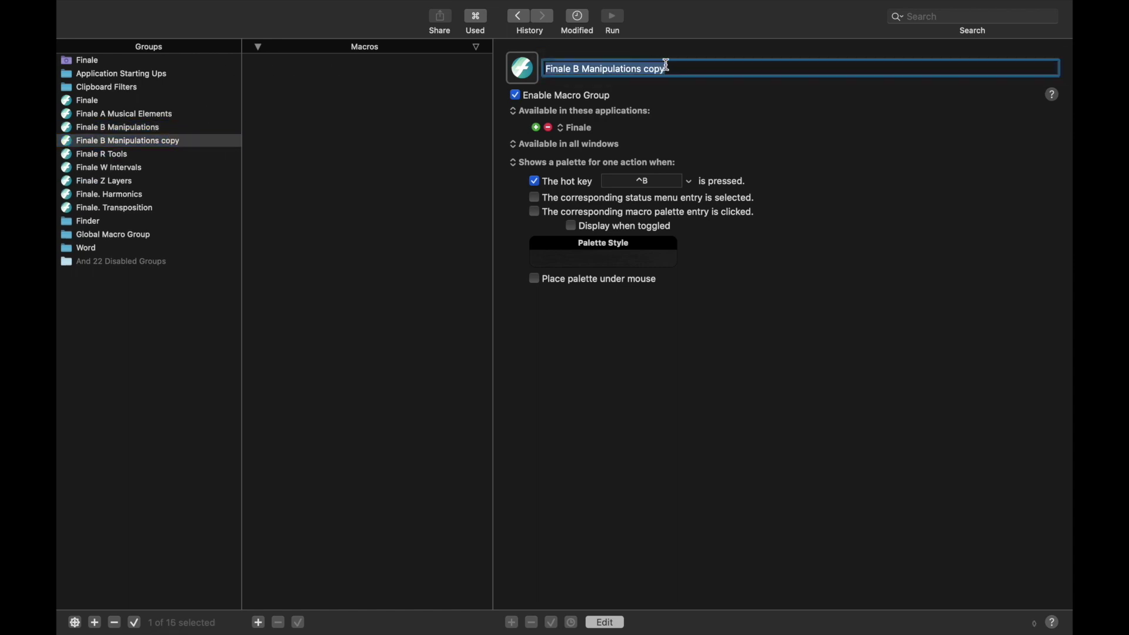
pyautogui.click(672, 69)
pyautogui.moveTo(672, 69); pyautogui.dragTo(577, 70)
pyautogui.write('E Staff')
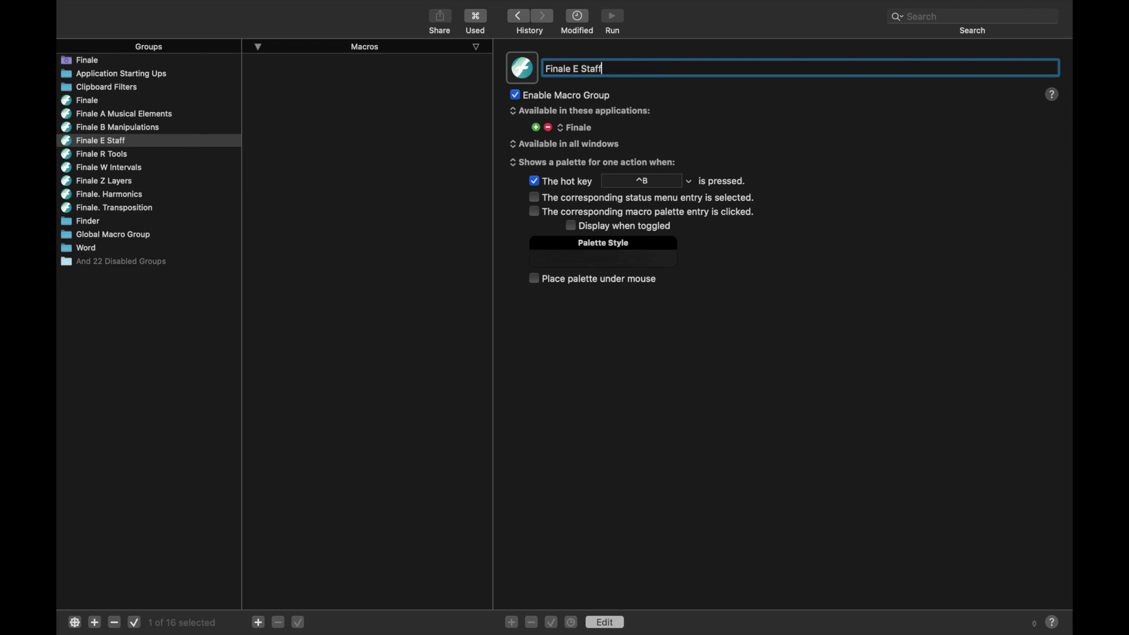
pyautogui.click(654, 180)
pyautogui.hotkey('ctrl', 'e')
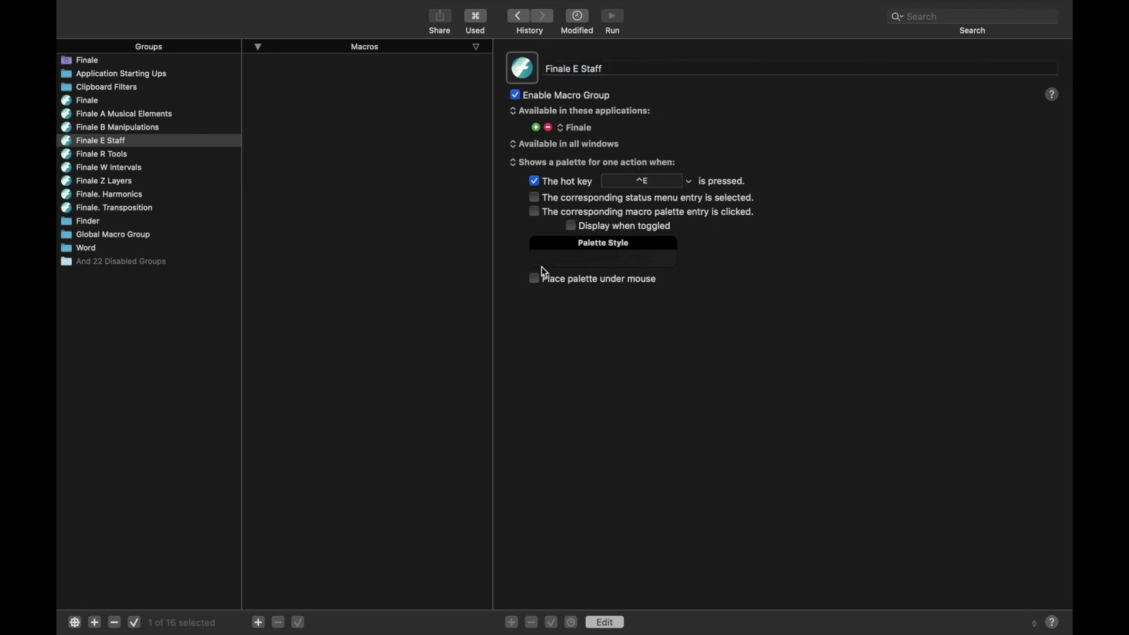
pyautogui.click(135, 143)
# Duplicate Finale E Staff and rename the copy Finale F Plugins
pyautogui.press('super+d')
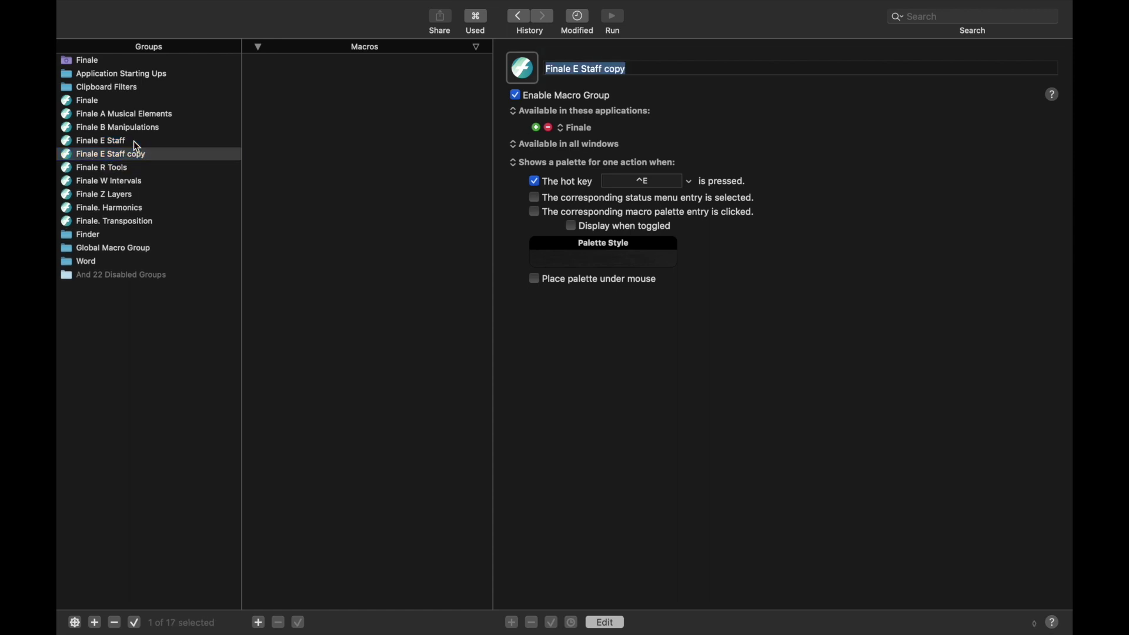
pyautogui.click(628, 67)
pyautogui.moveTo(628, 68); pyautogui.dragTo(576, 70)
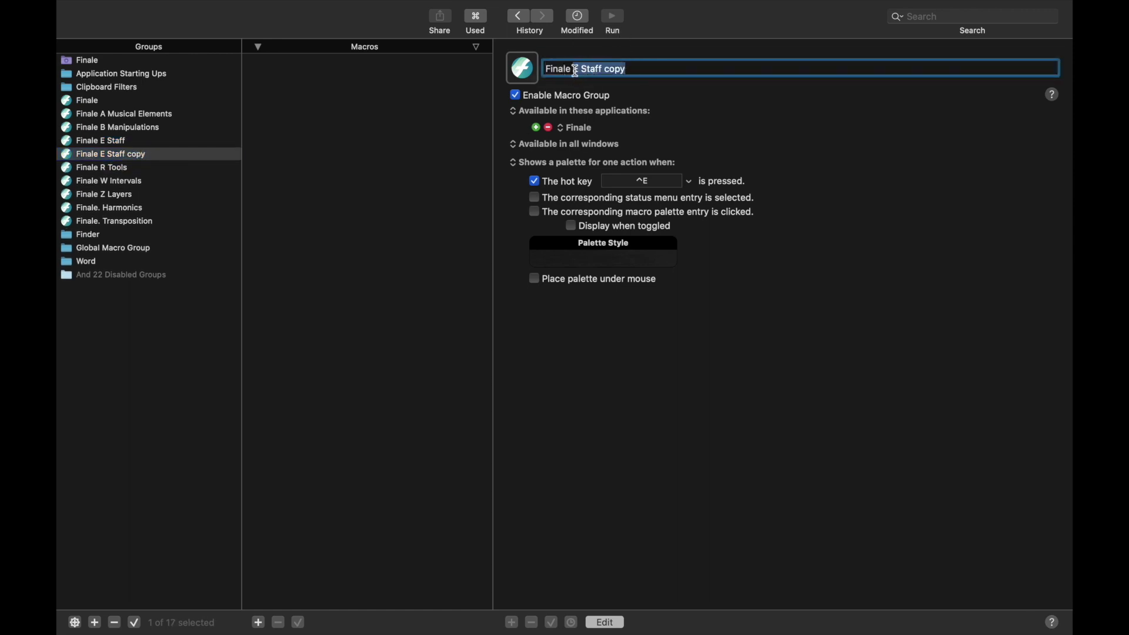
pyautogui.write('F Pl')
pyautogui.write('ugins')
pyautogui.press('Return')
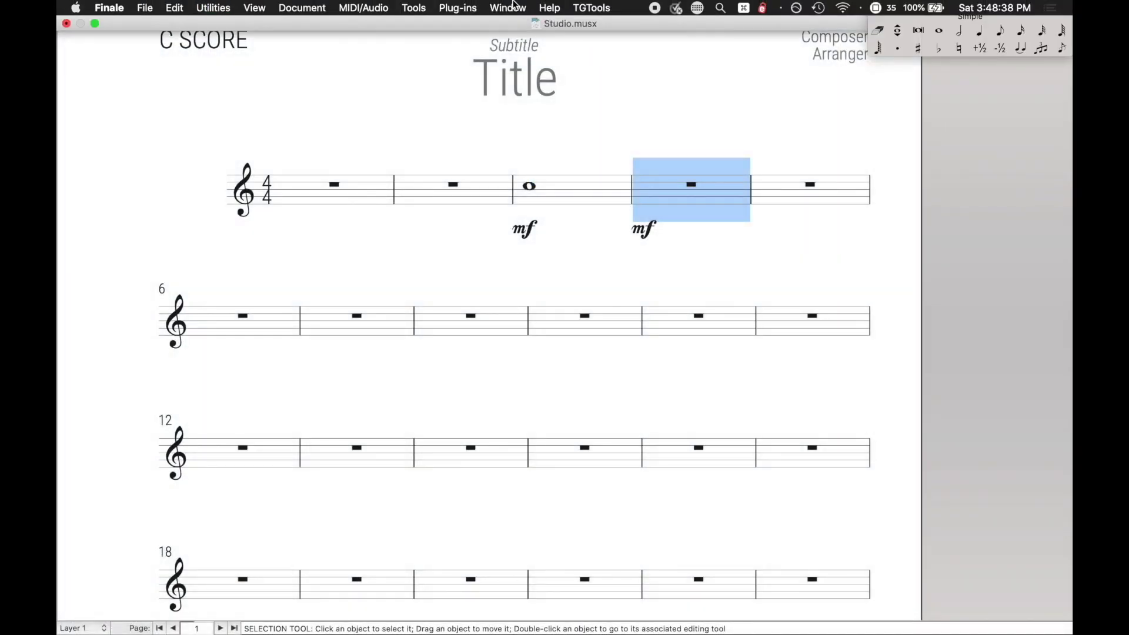
pyautogui.click(458, 8)
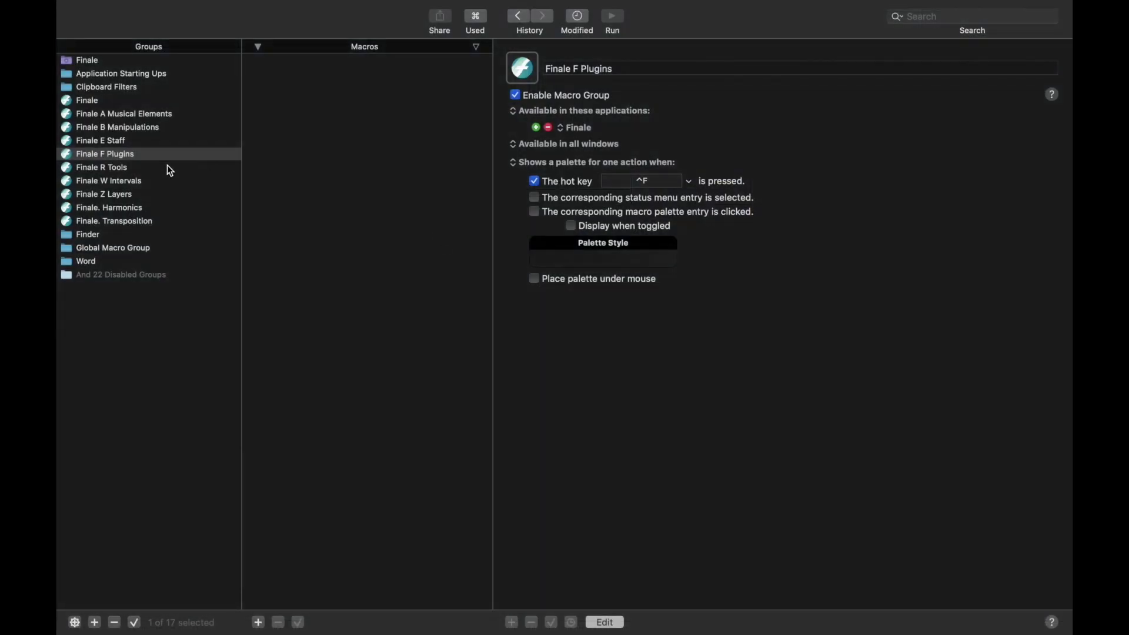
pyautogui.click(165, 154)
# Duplicate F Plugins as Finale L Big Scripts with hot key Control-L
pyautogui.press('super+d')
pyautogui.click(636, 68)
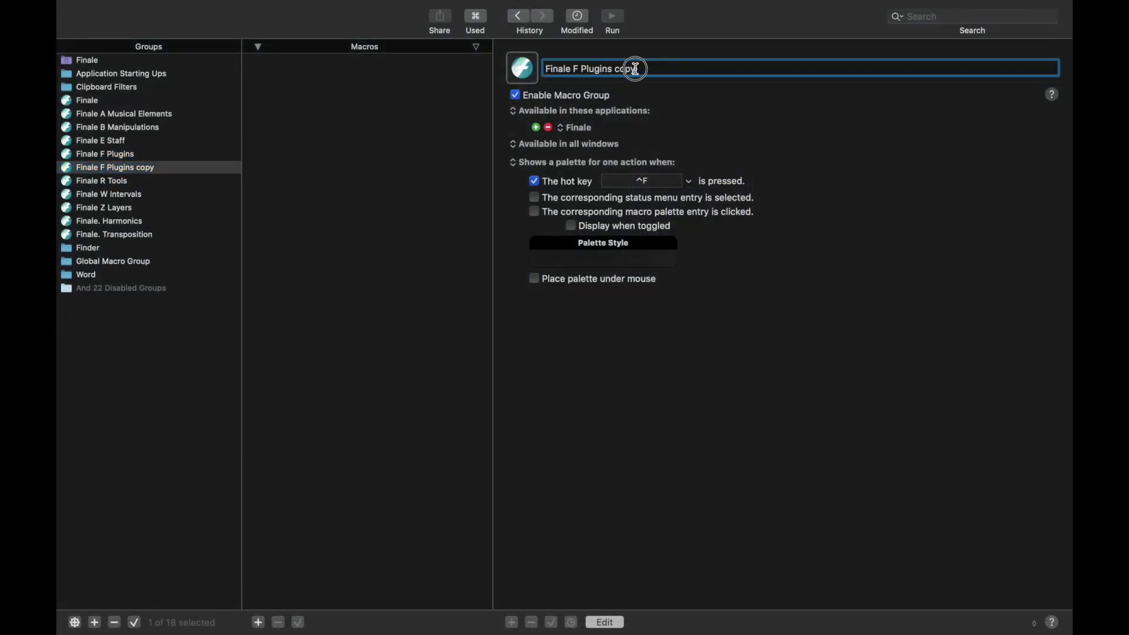
pyautogui.moveTo(635, 69); pyautogui.dragTo(574, 66)
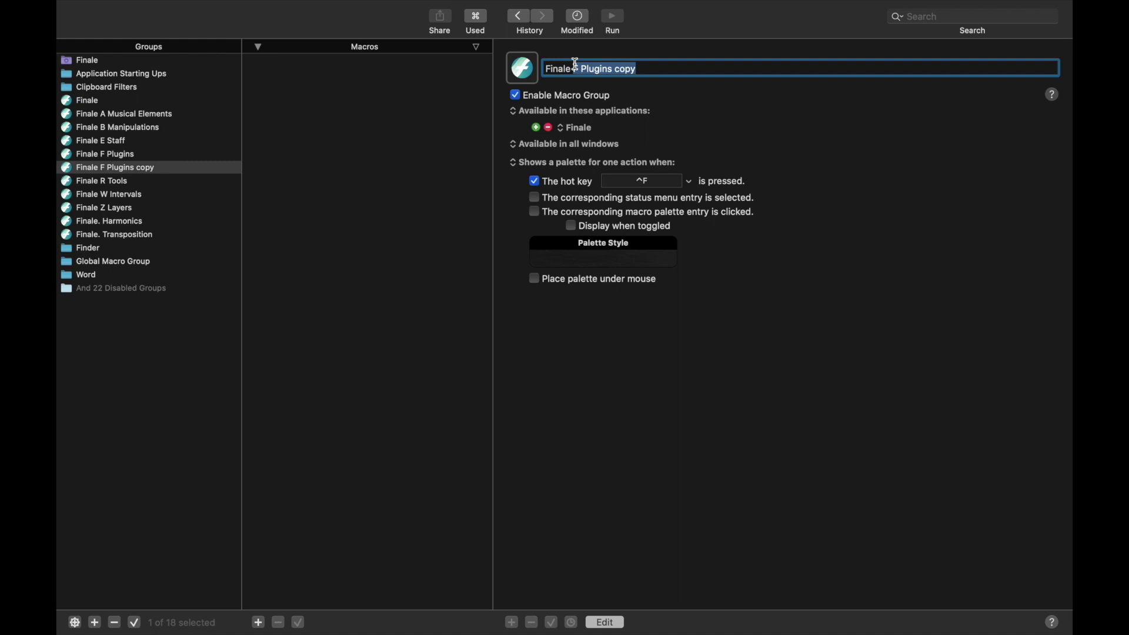
pyautogui.write('L Big Sc')
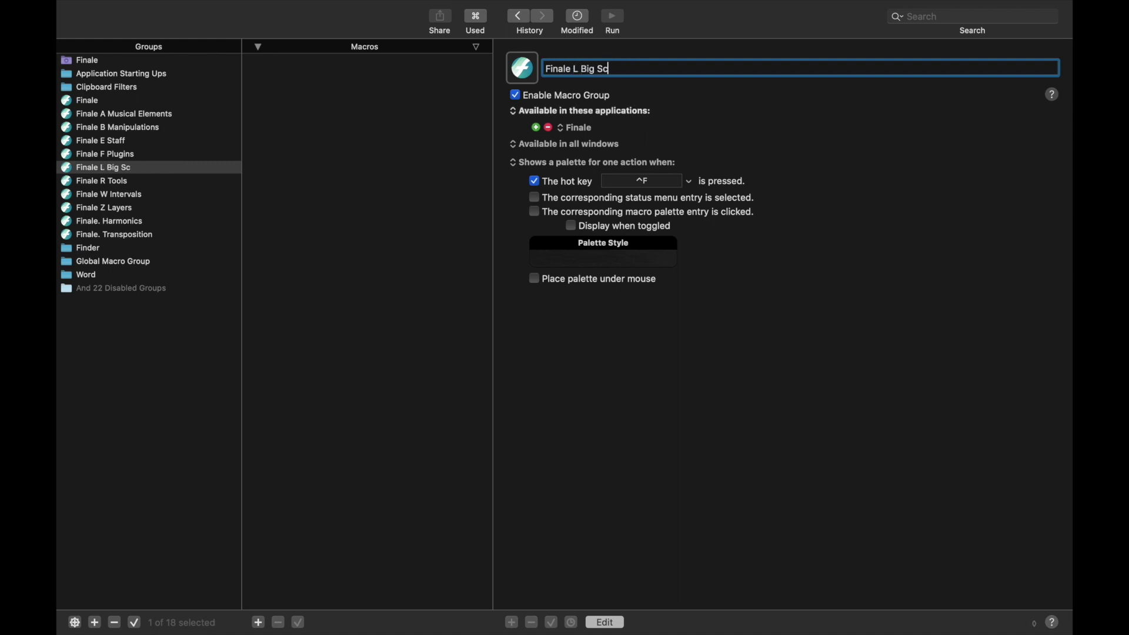
pyautogui.write('ripts')
pyautogui.click(658, 182)
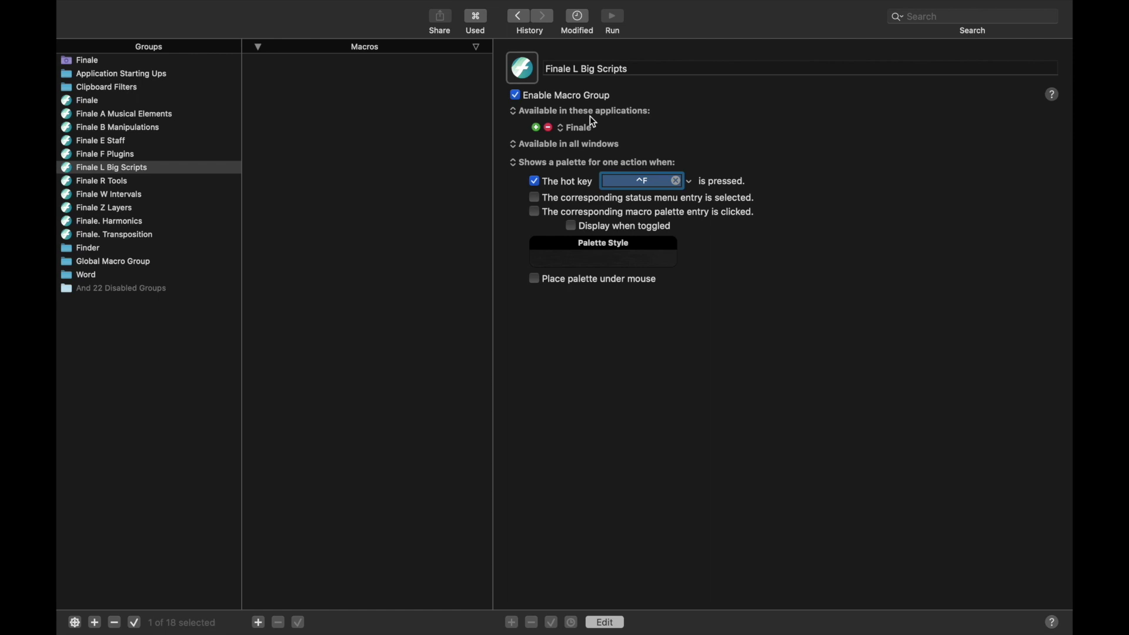
pyautogui.hotkey('ctrl', 'l')
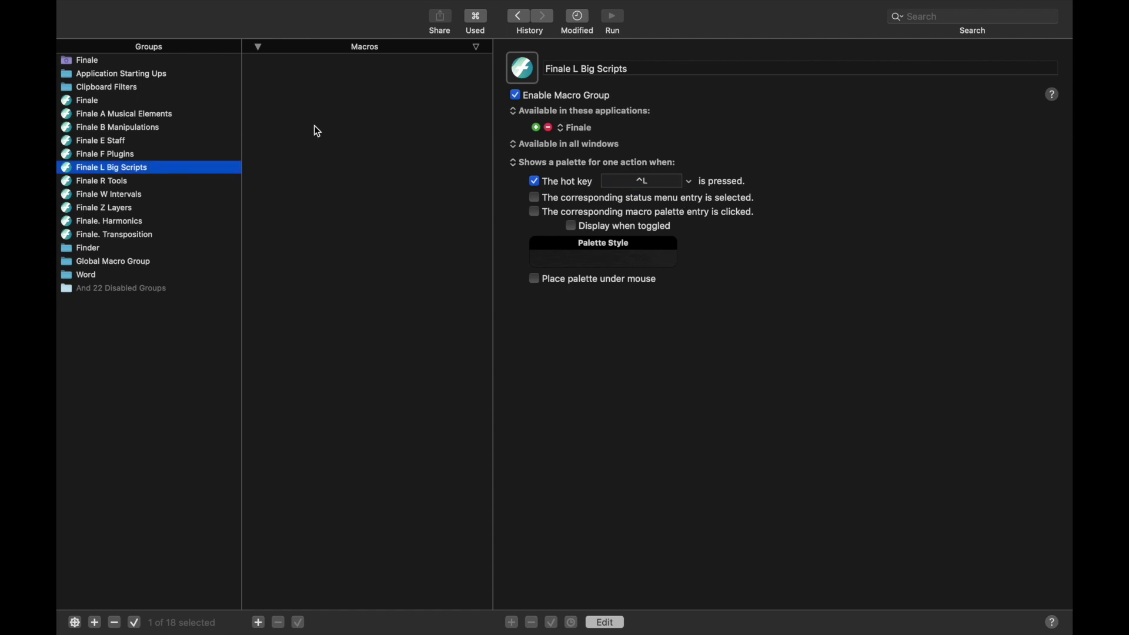
# Duplicate L Big Scripts as Finale M Meausure with hot key Control-M
pyautogui.press('super+d')
pyautogui.click(572, 69)
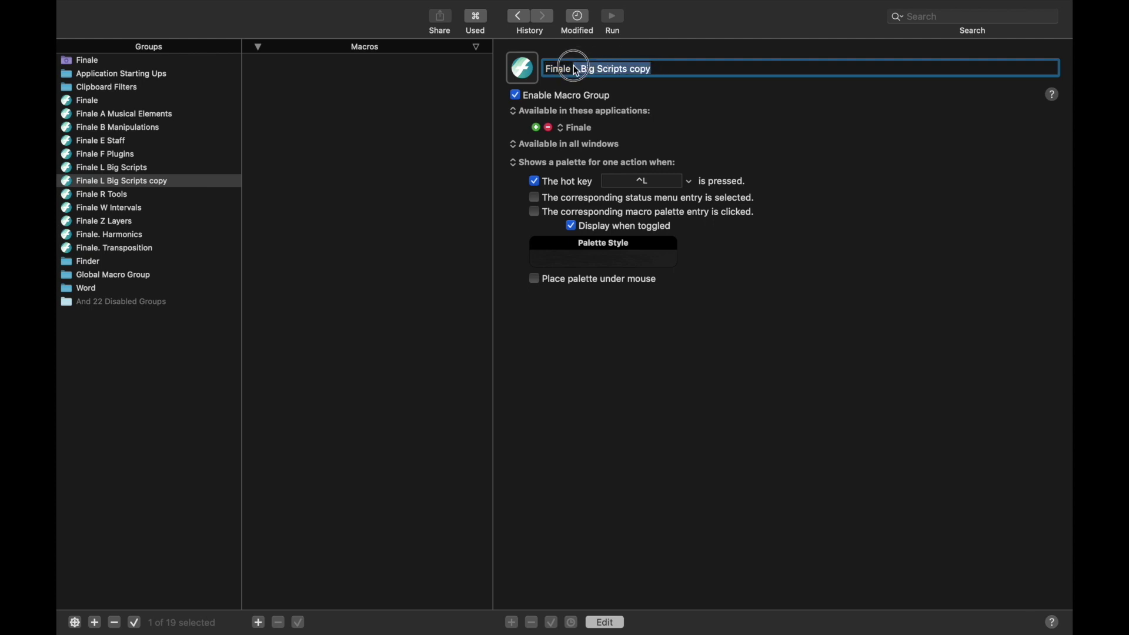
pyautogui.press('super+shift+Right')
pyautogui.write('MMe')
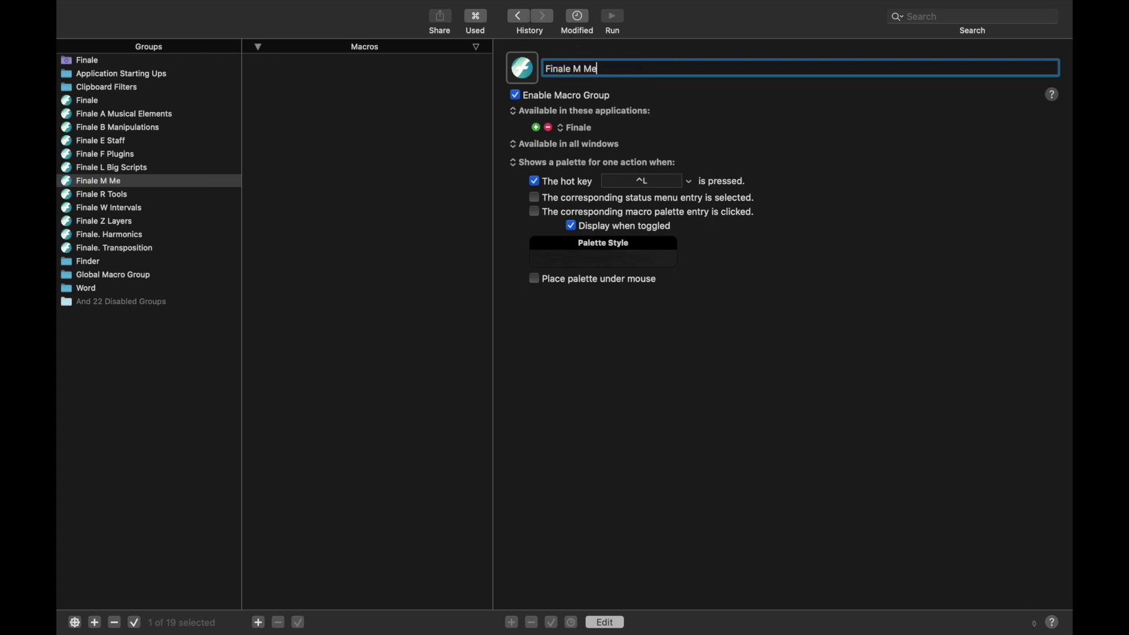
pyautogui.write('ausre')
pyautogui.press('BackSpace')
pyautogui.press('BackSpace')
pyautogui.press('BackSpace')
pyautogui.write('sure')
pyautogui.click(640, 188)
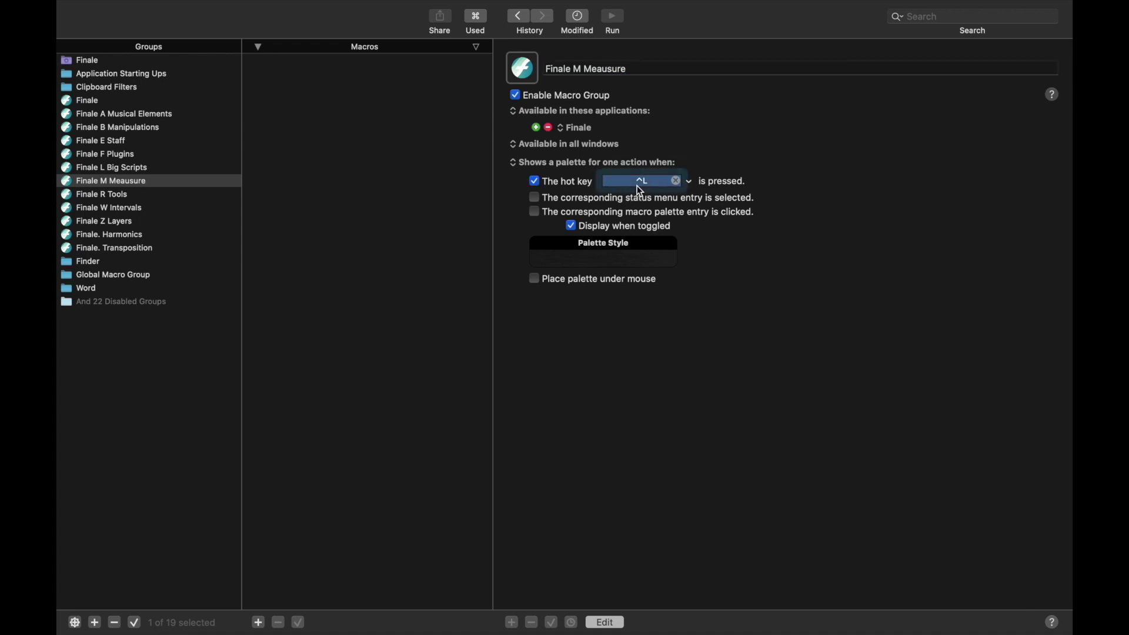
pyautogui.hotkey('ctrl', 'm')
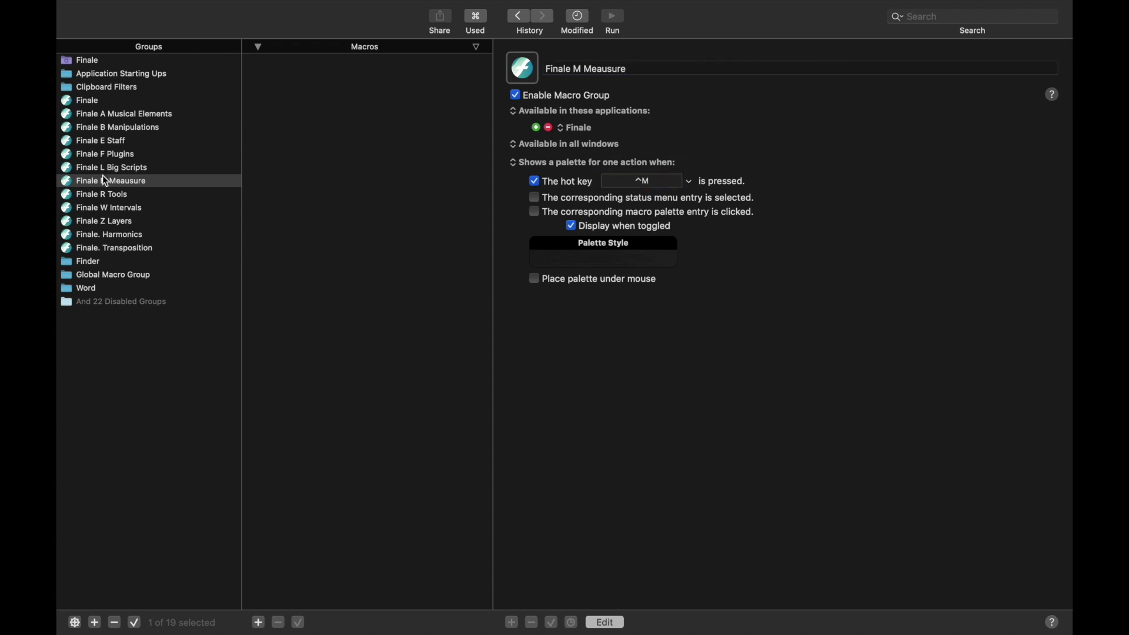
pyautogui.click(105, 181)
# Duplicate M Meausure as Finale Q Orchestration with hot key Control-Q
pyautogui.press('super+d')
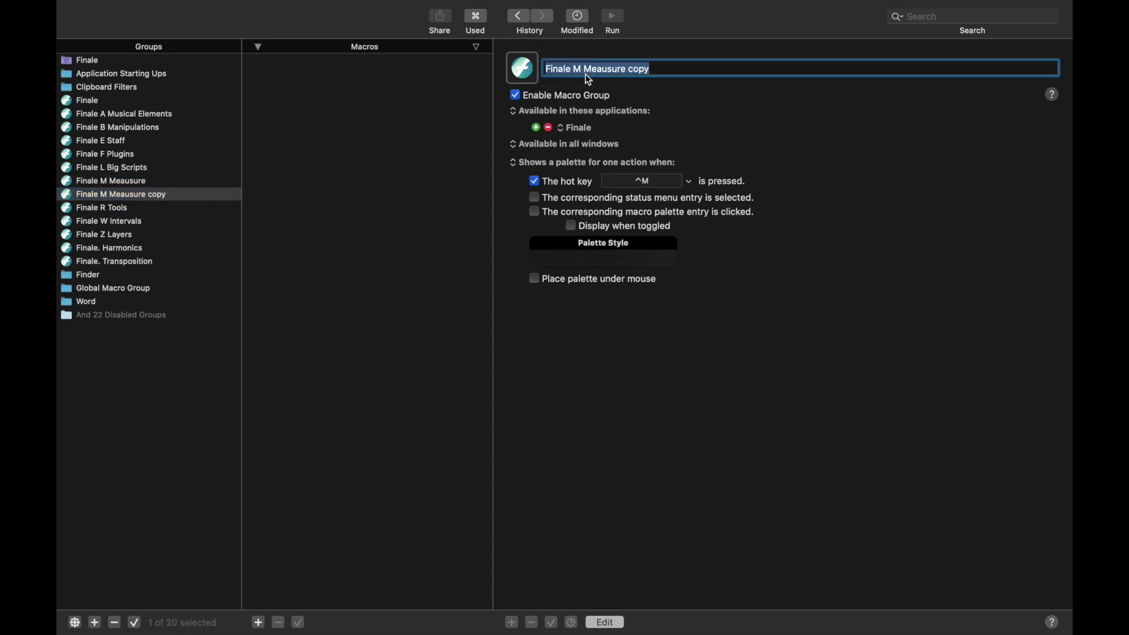
pyautogui.moveTo(573, 70); pyautogui.dragTo(649, 69)
pyautogui.write('Q')
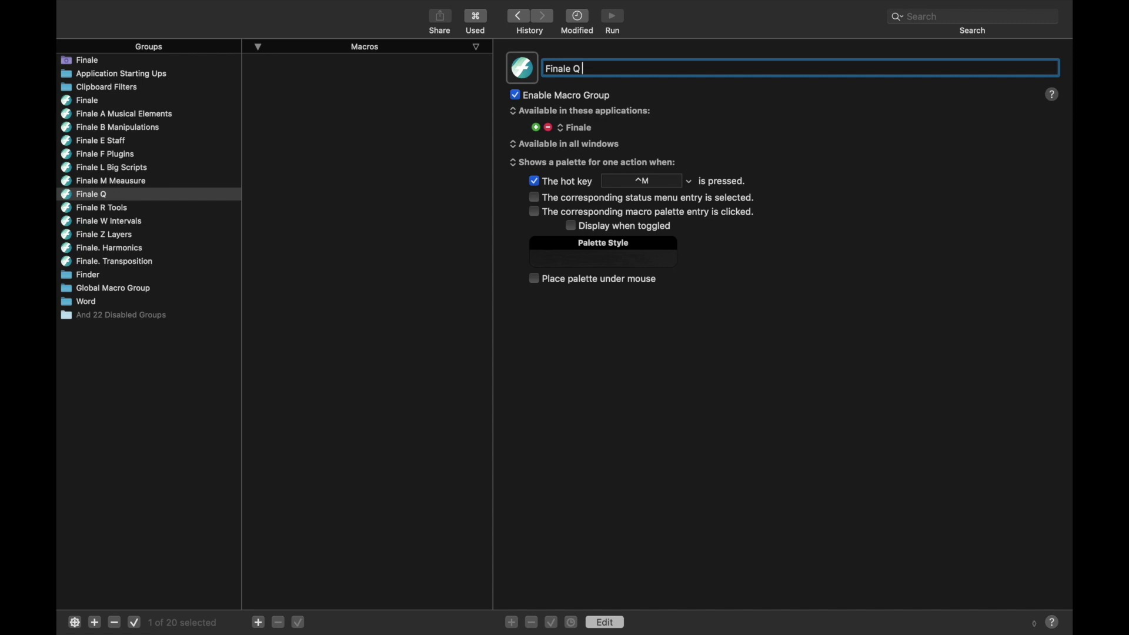
pyautogui.write(' Orchestratoin')
pyautogui.press('BackSpace')
pyautogui.press('BackSpace')
pyautogui.press('BackSpace')
pyautogui.press('BackSpace')
pyautogui.write('ation')
pyautogui.click(653, 186)
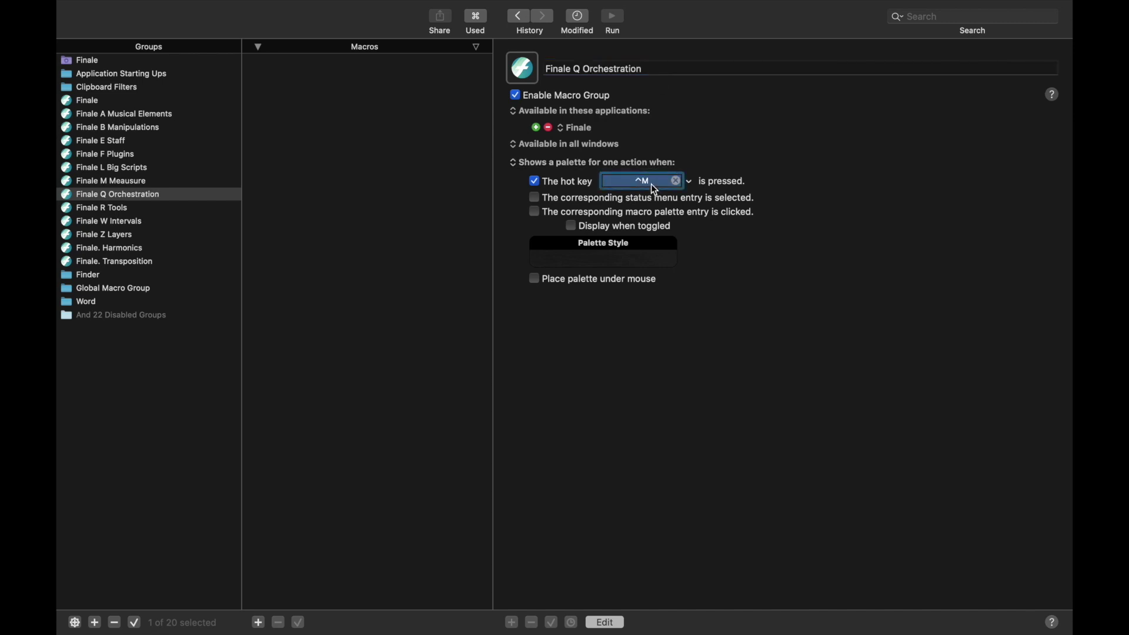
pyautogui.hotkey('ctrl', 'q')
pyautogui.click(187, 190)
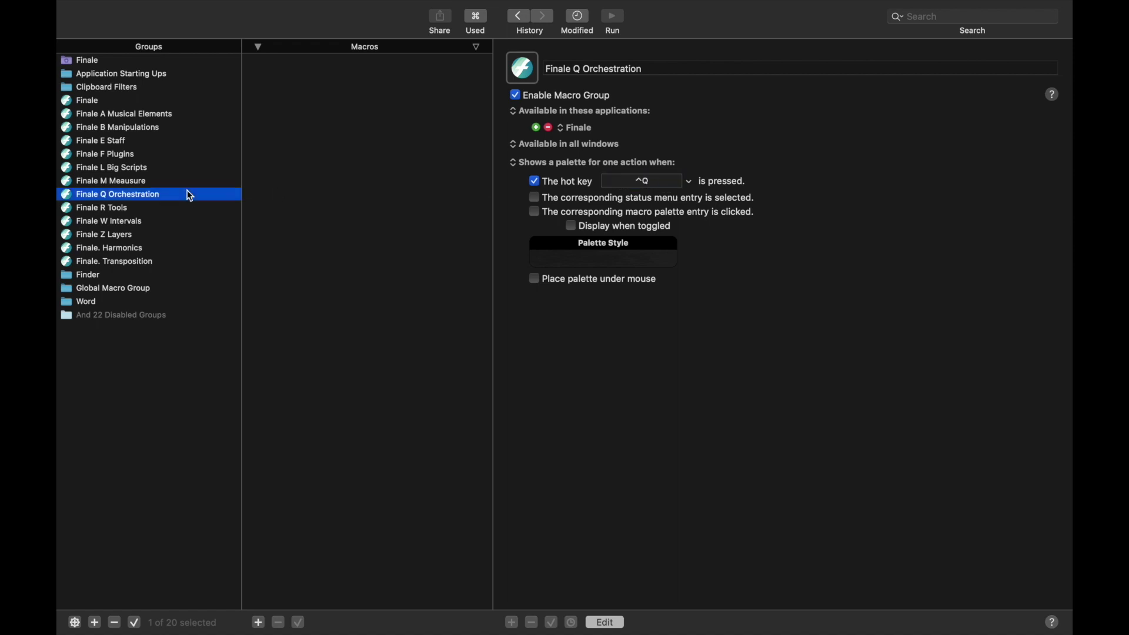
# Duplicate Q Orchestration as Finale V Engraving with hot key Control-V
pyautogui.press('super+d')
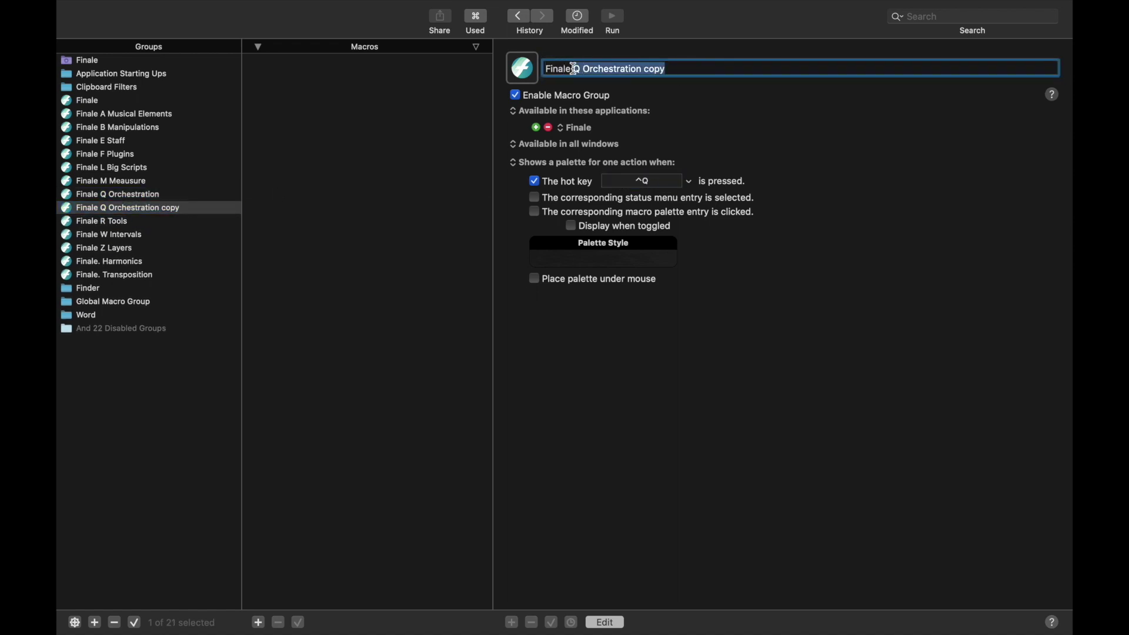
pyautogui.write('Finale V Engr')
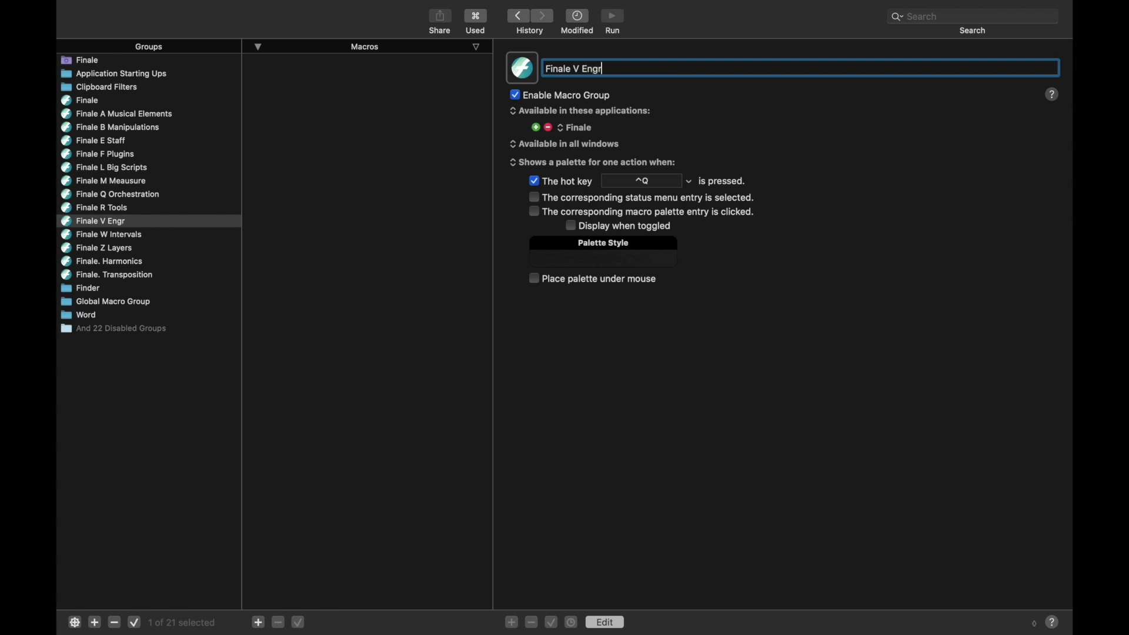
pyautogui.write('aving')
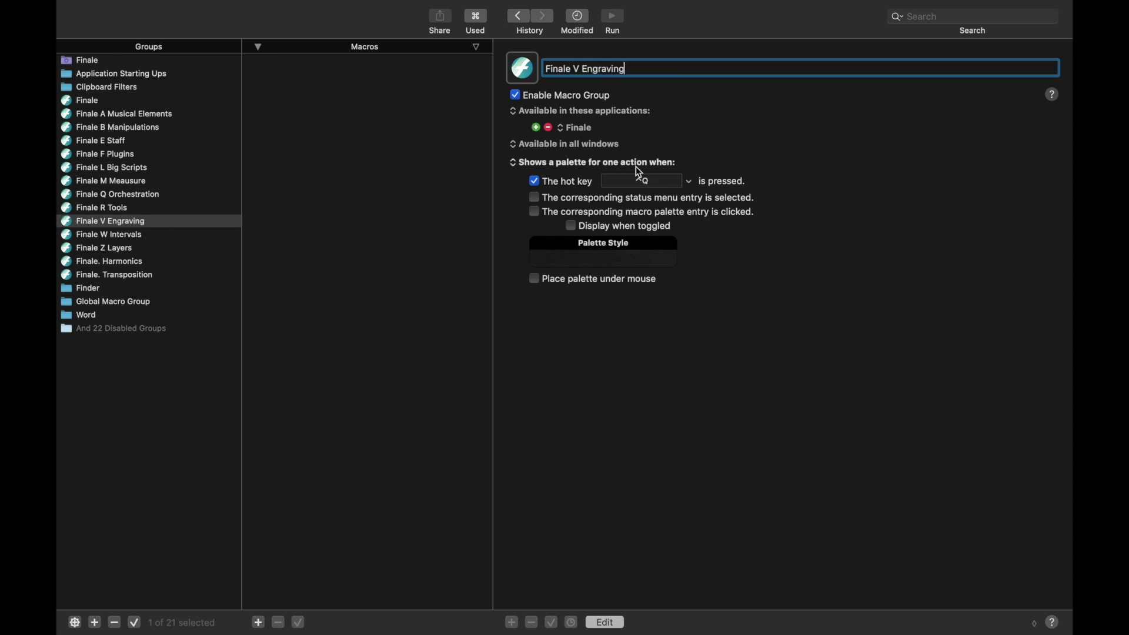
pyautogui.click(639, 182)
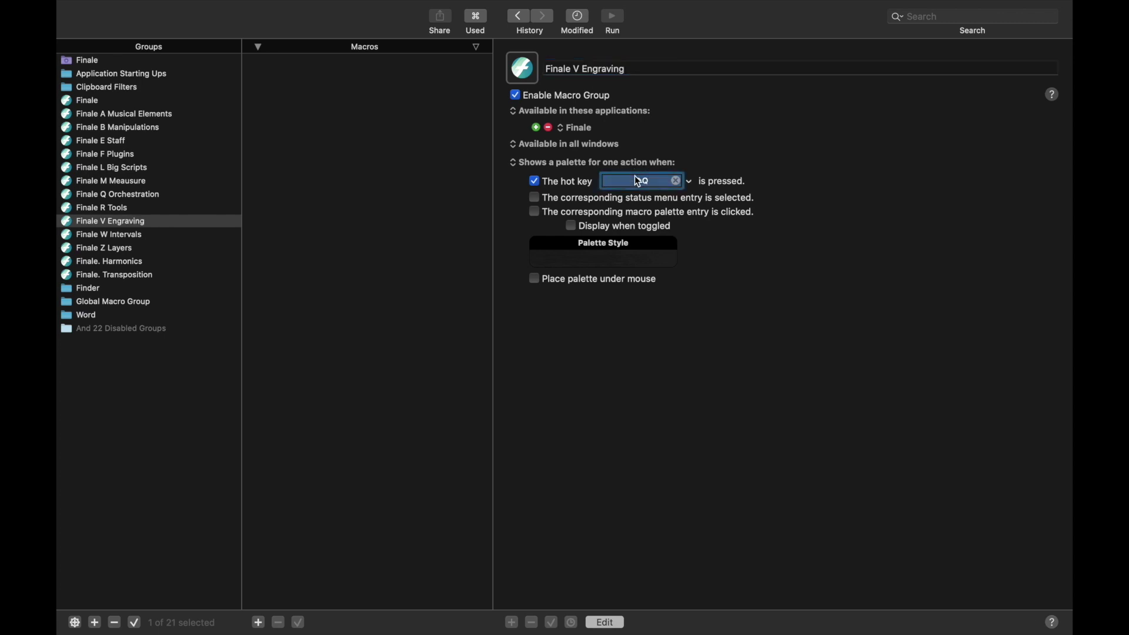
pyautogui.hotkey('ctrl', 'v')
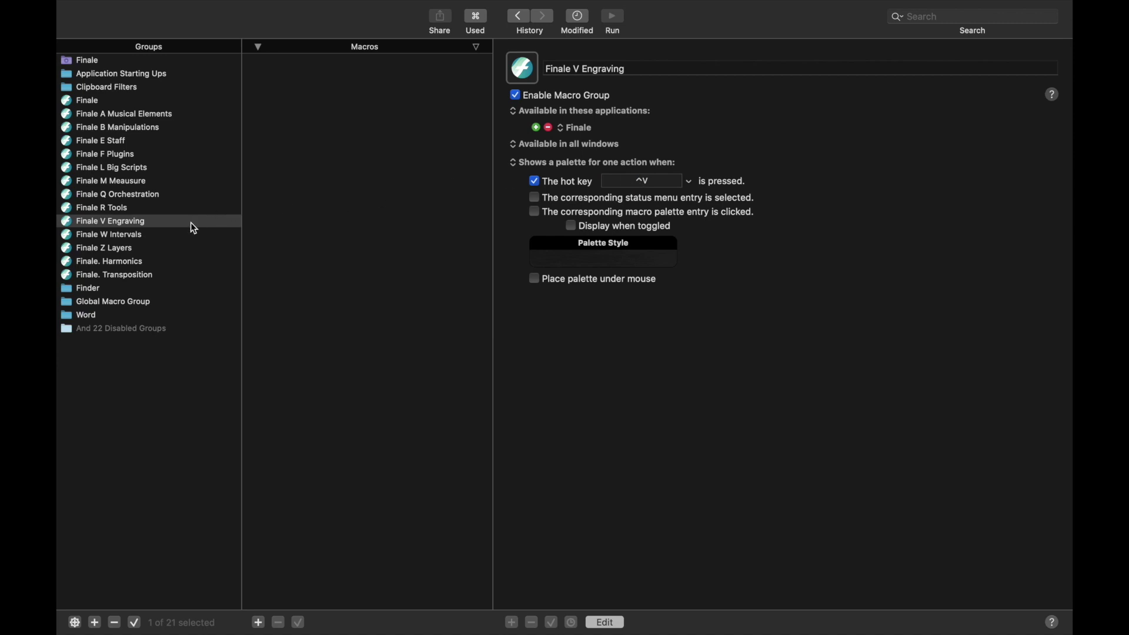
pyautogui.click(193, 224)
# Duplicate V Engraving as Finale X Delete with hot key Control-X
pyautogui.press('super+d')
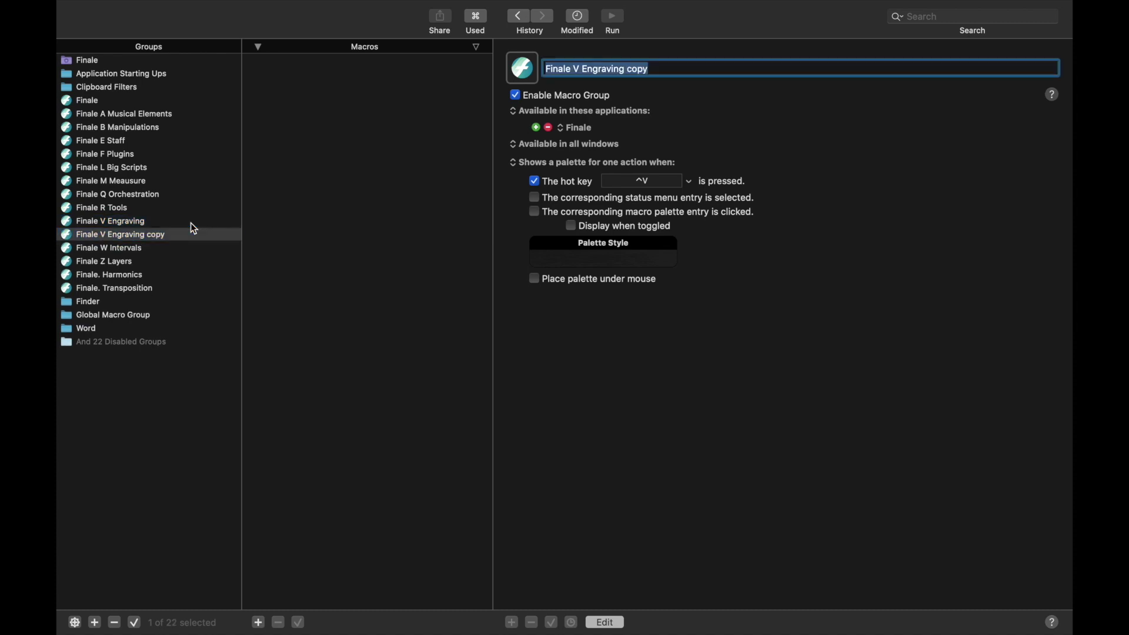
pyautogui.moveTo(657, 69); pyautogui.dragTo(579, 74)
pyautogui.write('X De')
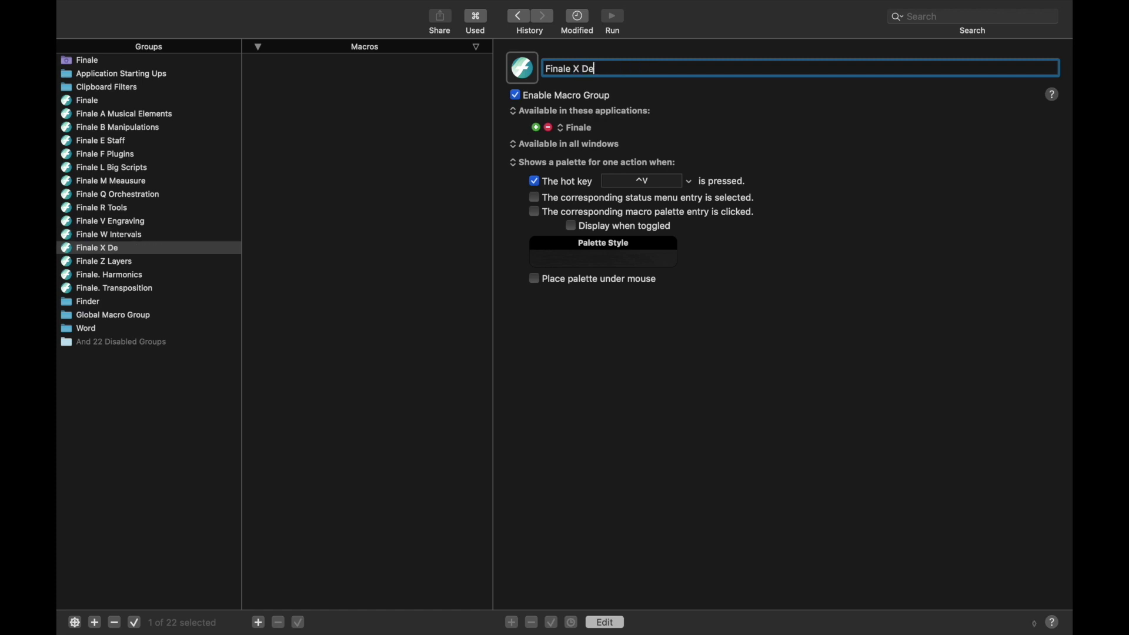
pyautogui.write('lete')
pyautogui.click(663, 182)
pyautogui.hotkey('ctrl', 'x')
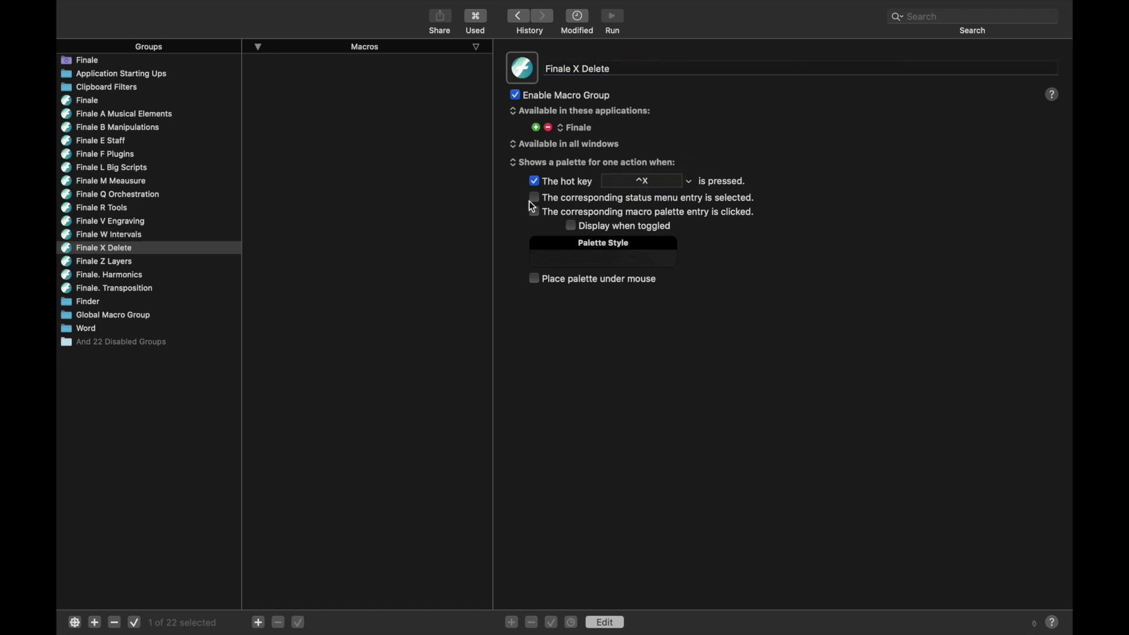
pyautogui.click(197, 260)
# Review the W Intervals and Z Layers groups, then select A Musical Elements through Z Layers
pyautogui.click(141, 238)
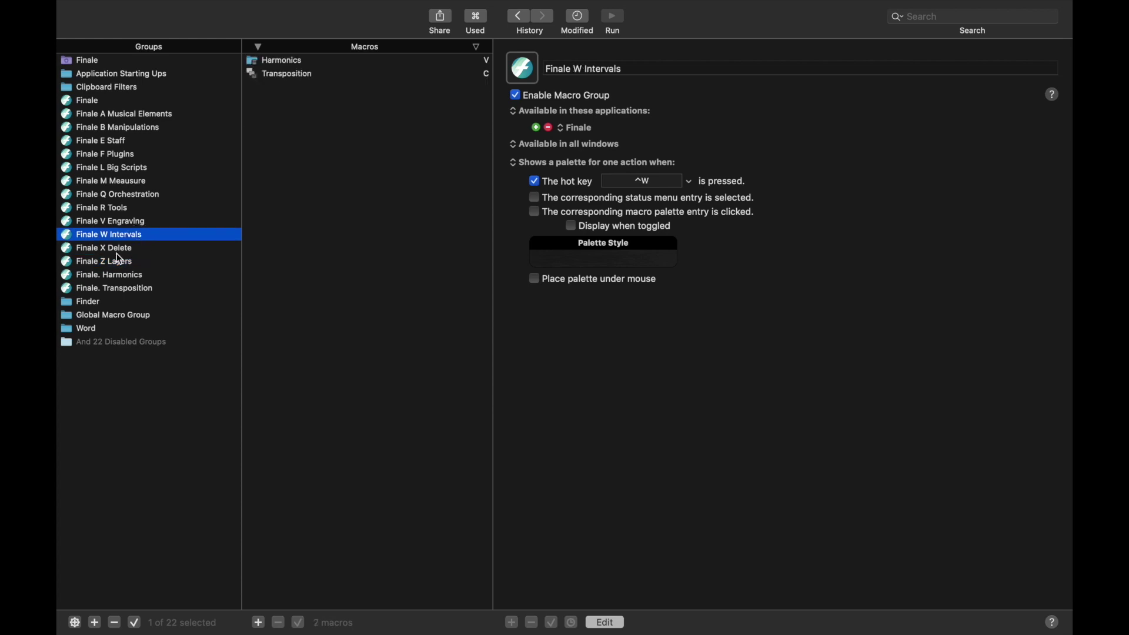
pyautogui.click(116, 251)
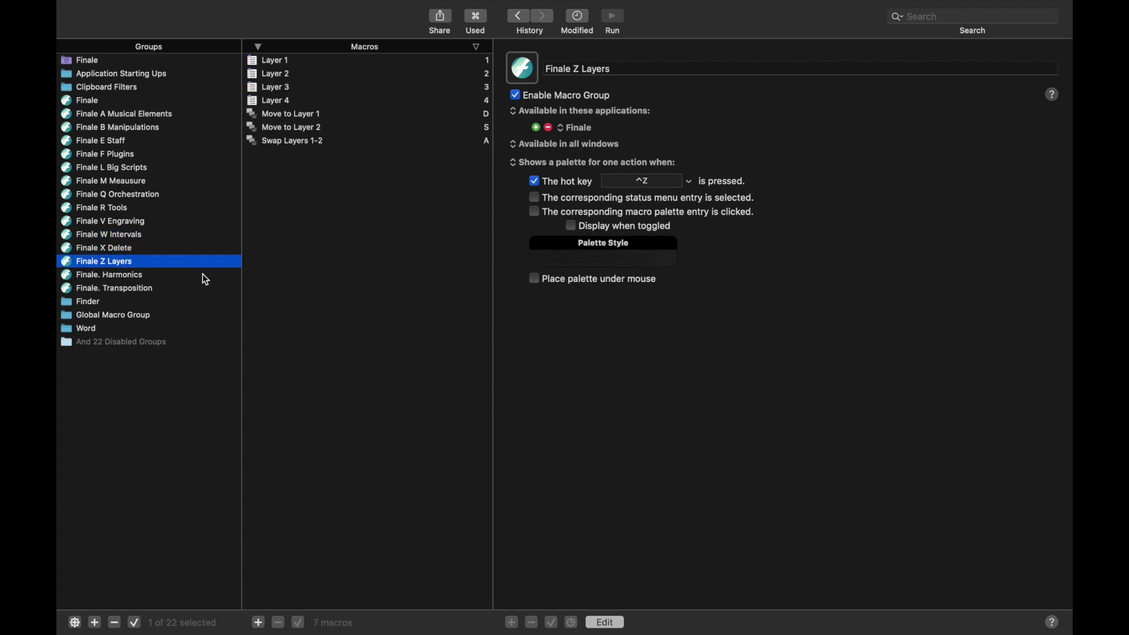
pyautogui.keyDown('shift'); pyautogui.click(153, 115); pyautogui.keyUp('shift')
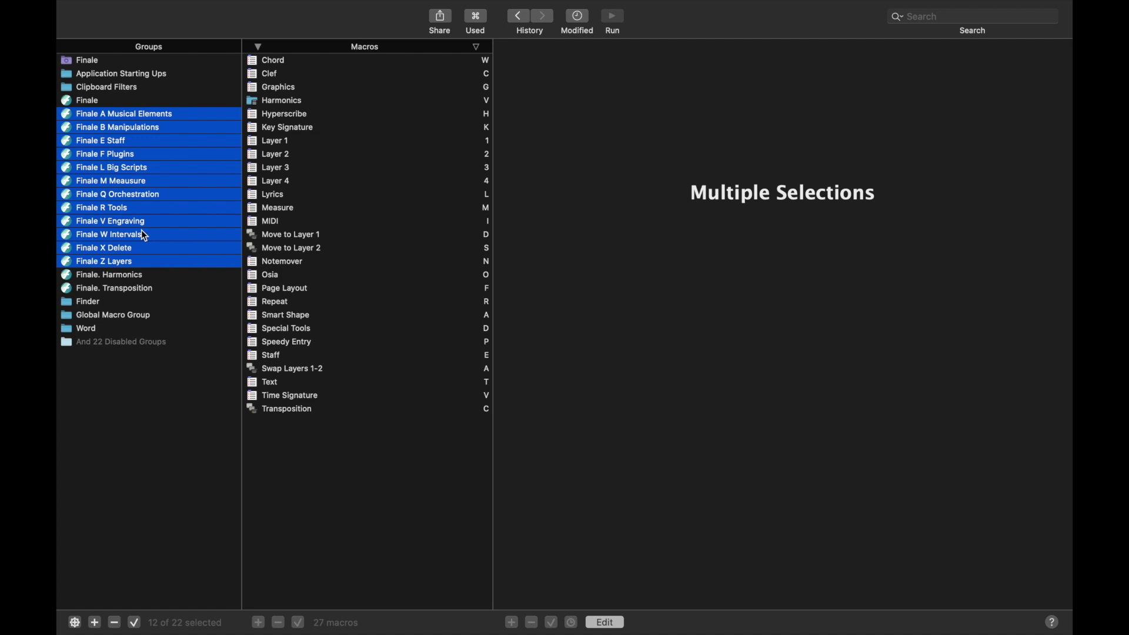
pyautogui.click(135, 274)
# Duplicate Finale. Harmonics as Finale. Barlines with hot key Control-Option-Command-L
pyautogui.press('super+d')
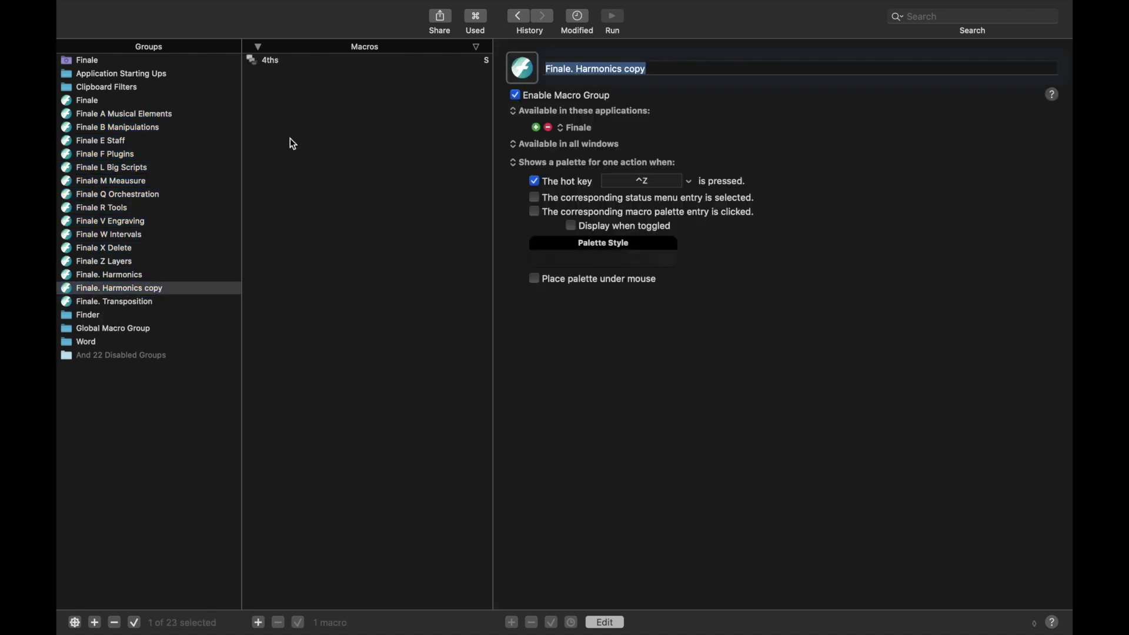
pyautogui.click(310, 60)
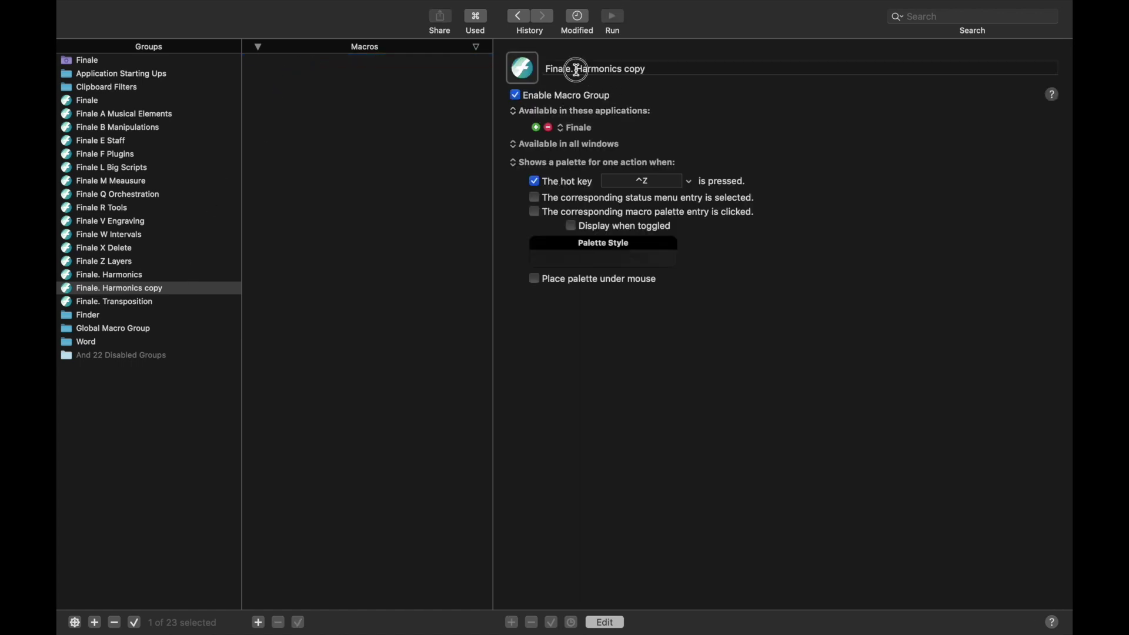
pyautogui.moveTo(578, 70); pyautogui.dragTo(709, 70)
pyautogui.write('Barl')
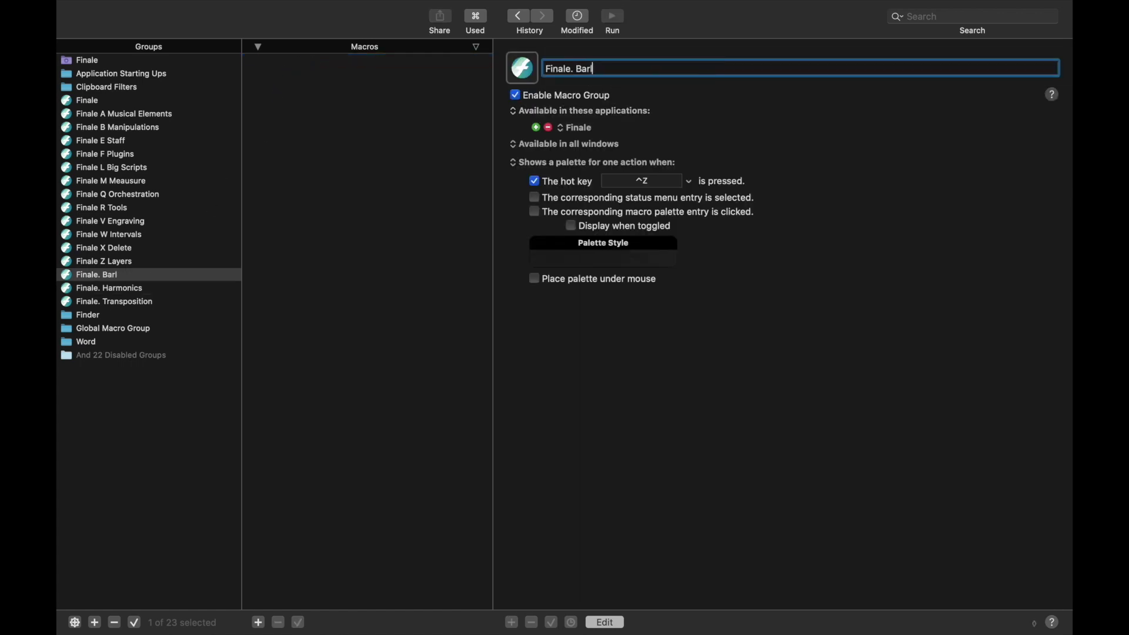
pyautogui.write('ines')
pyautogui.click(637, 187)
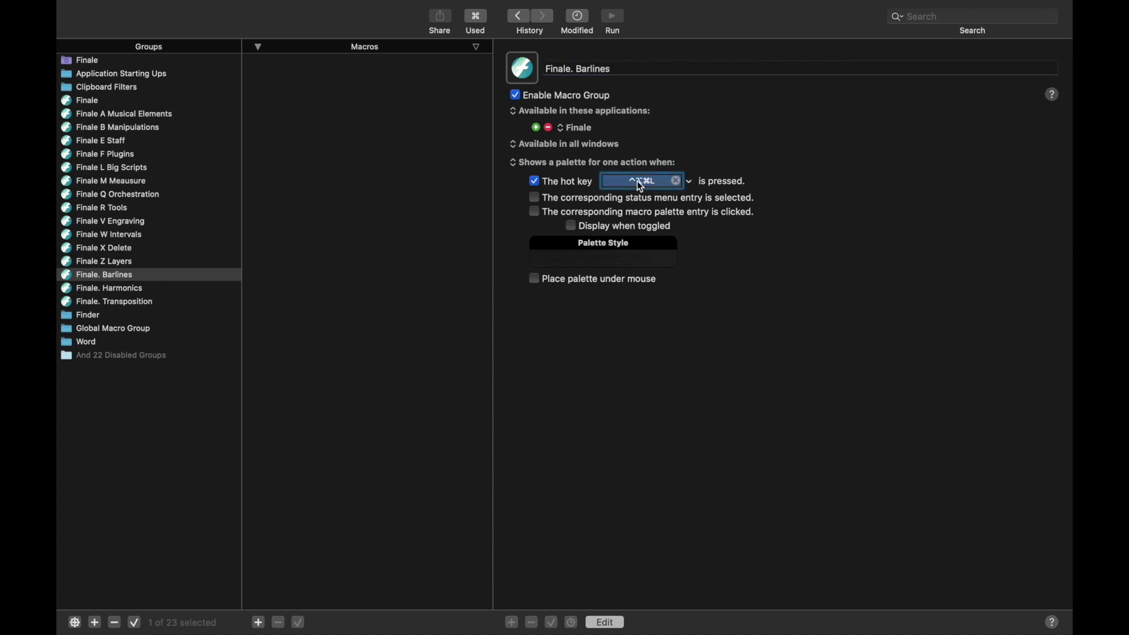
pyautogui.press('ctrl+alt+super+l')
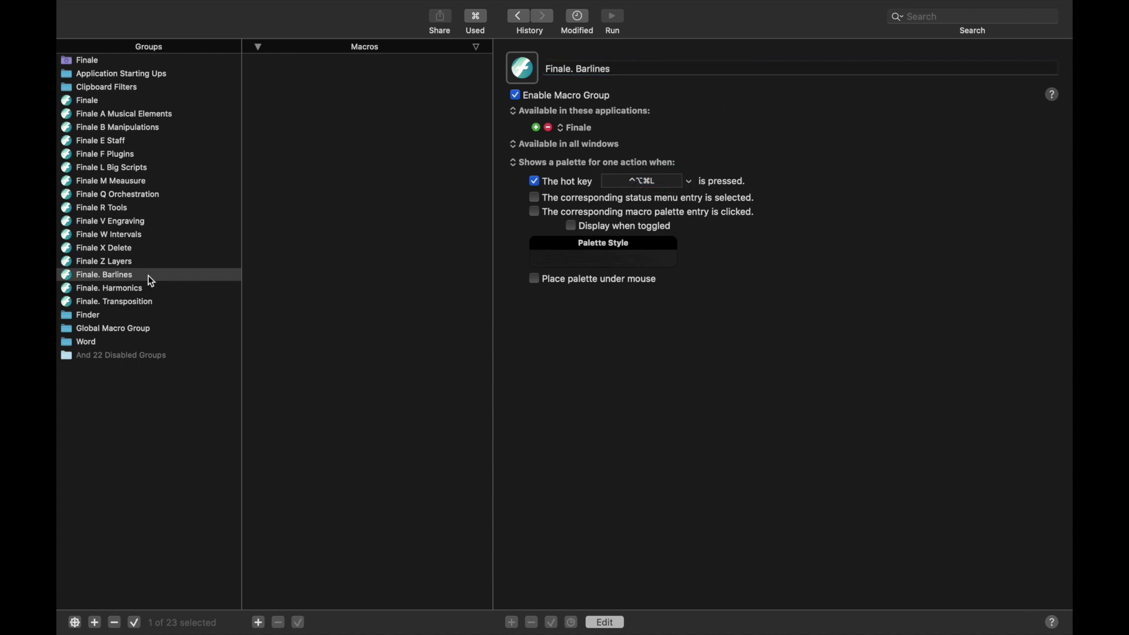
pyautogui.click(148, 275)
# Add Finale. Clefs and Finale. Keys groups as successive renamed duplicates
pyautogui.press('super+d')
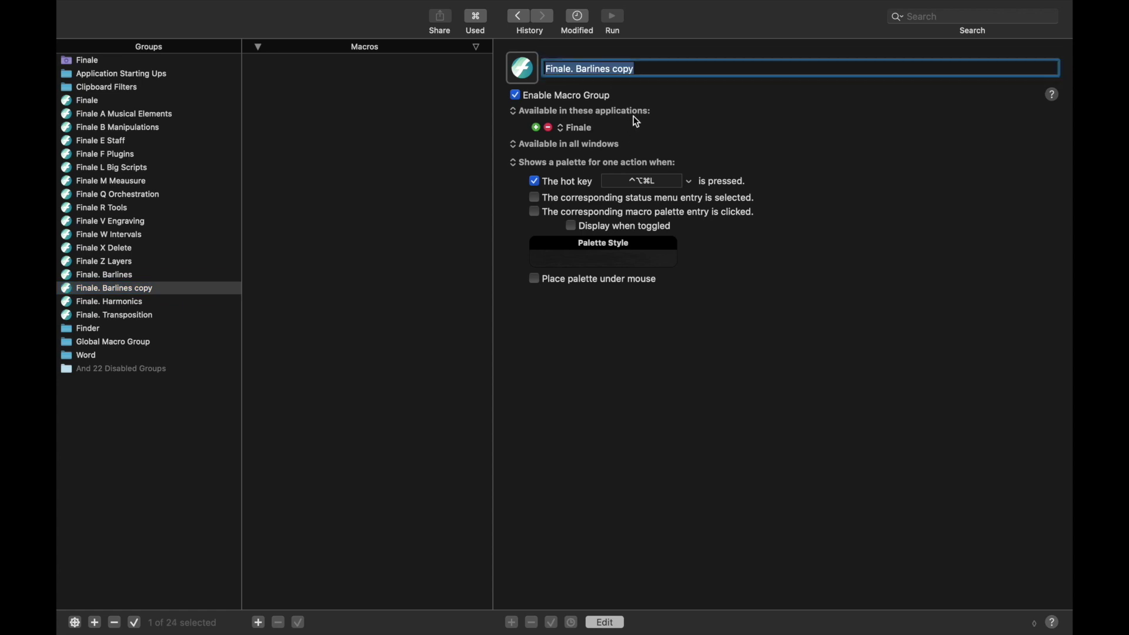
pyautogui.click(643, 68)
pyautogui.moveTo(643, 69); pyautogui.dragTo(565, 68)
pyautogui.write('Clefs')
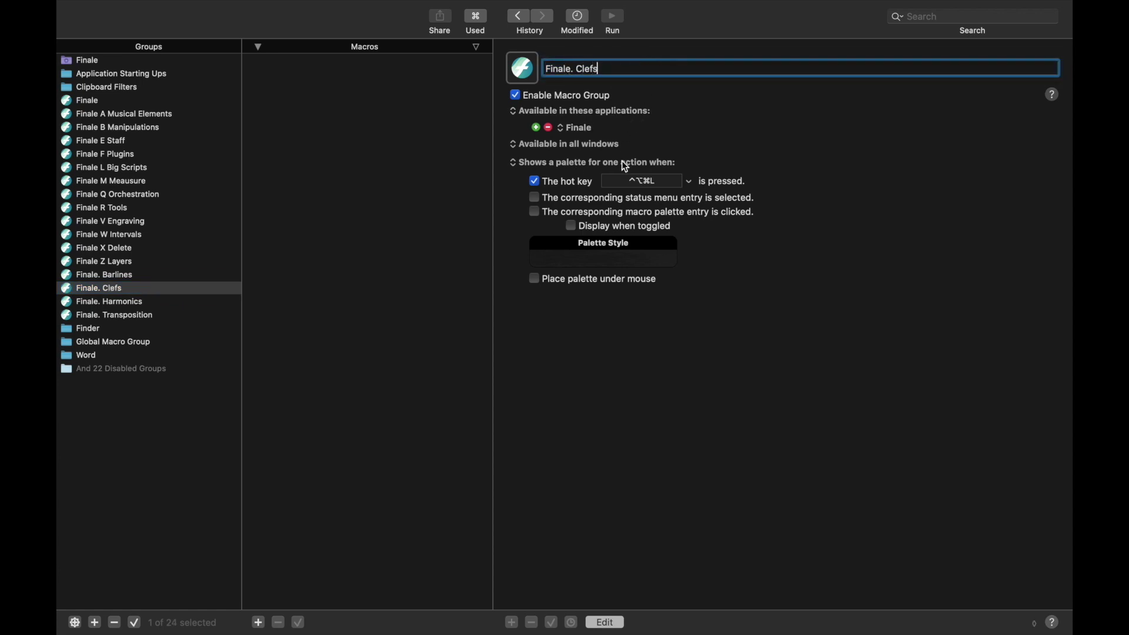
pyautogui.press('Return')
pyautogui.press('super+d')
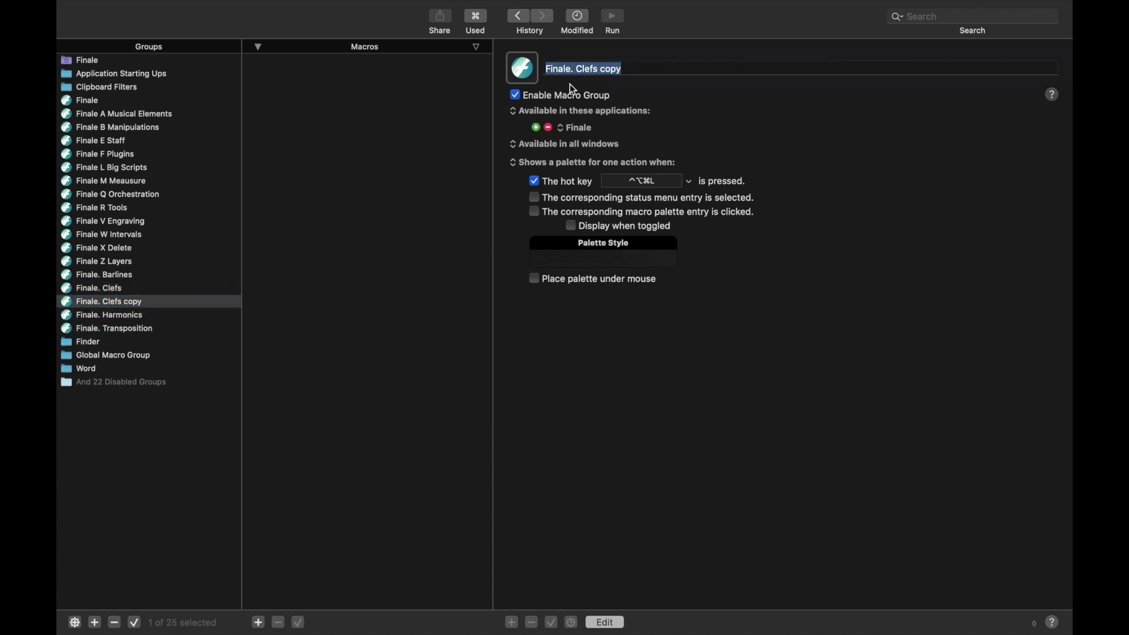
pyautogui.click(625, 67)
pyautogui.moveTo(624, 67); pyautogui.dragTo(581, 66)
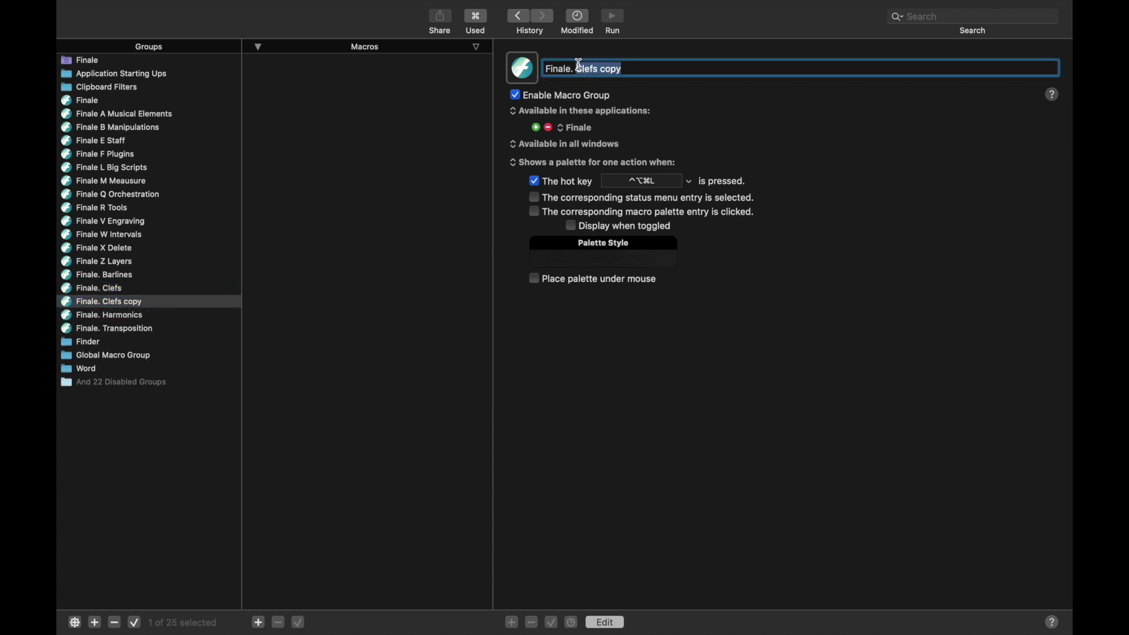
pyautogui.write('K')
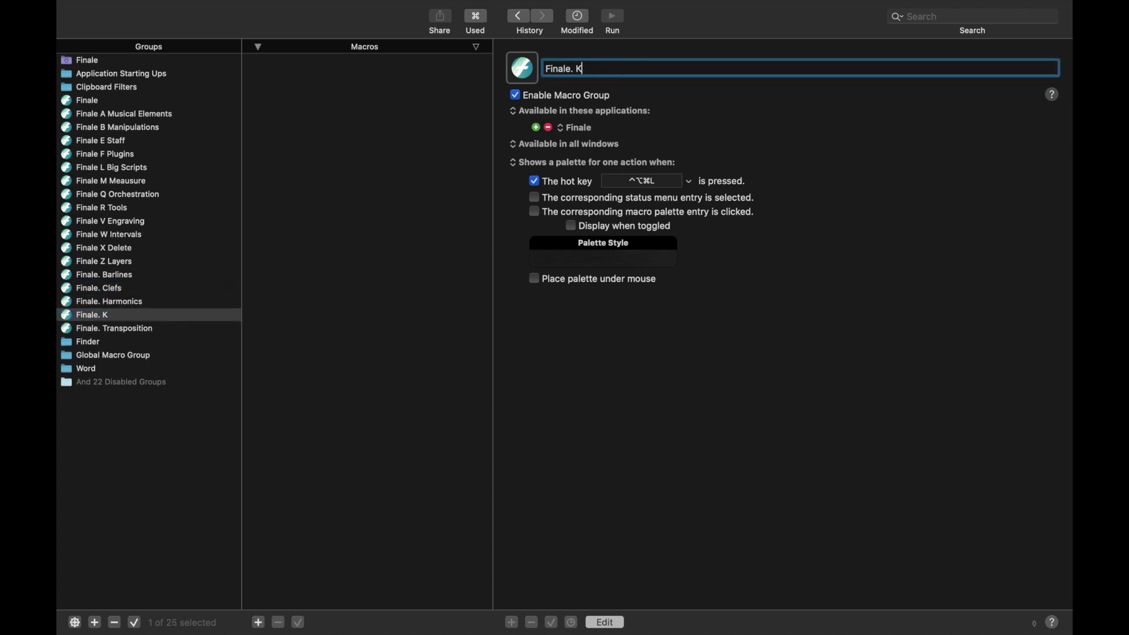
pyautogui.write('eys')
pyautogui.press('Return')
# Add Finale. Meter and Finale. Reset groups as successive renamed duplicates
pyautogui.press('super+d')
pyautogui.moveTo(635, 67); pyautogui.dragTo(583, 66)
pyautogui.write('Me')
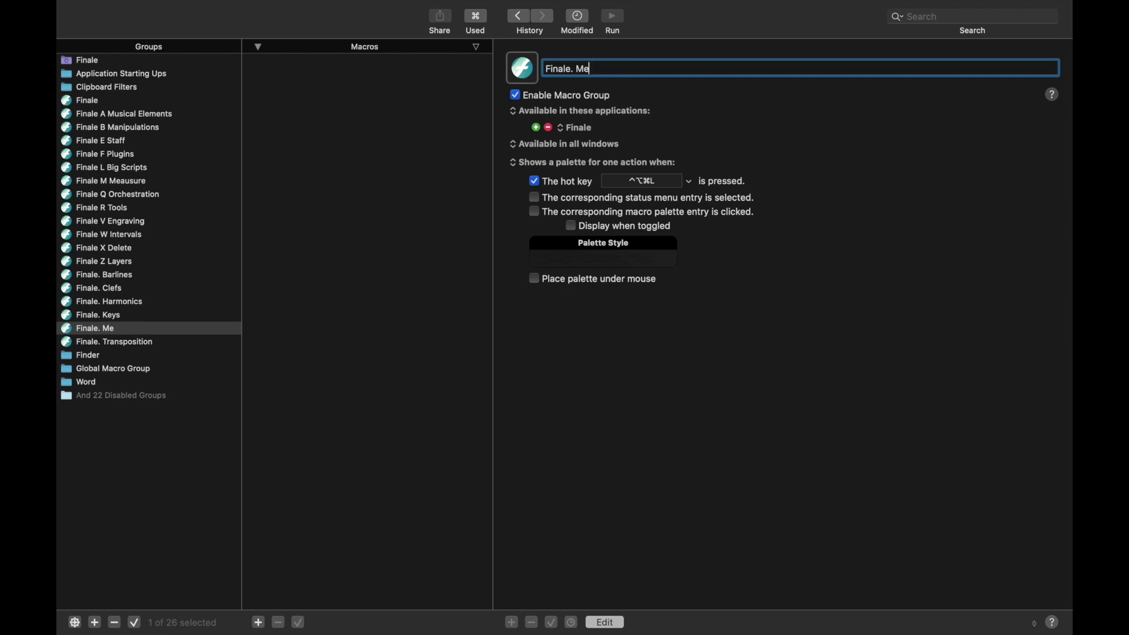
pyautogui.write('ter')
pyautogui.click(189, 333)
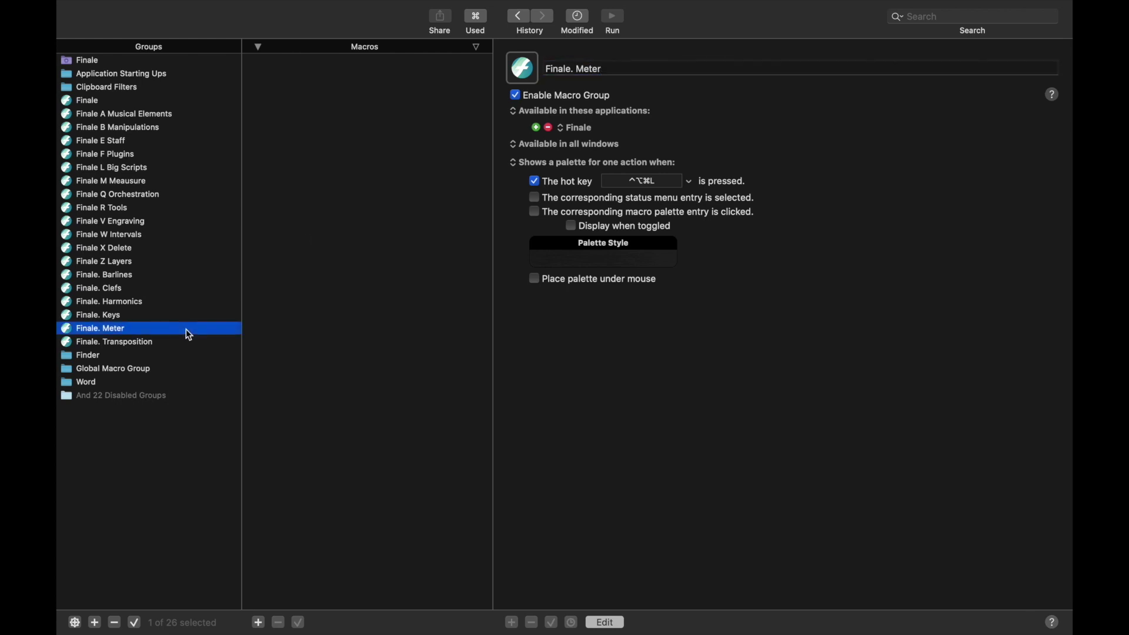
pyautogui.press('super+d')
pyautogui.moveTo(635, 68); pyautogui.dragTo(579, 67)
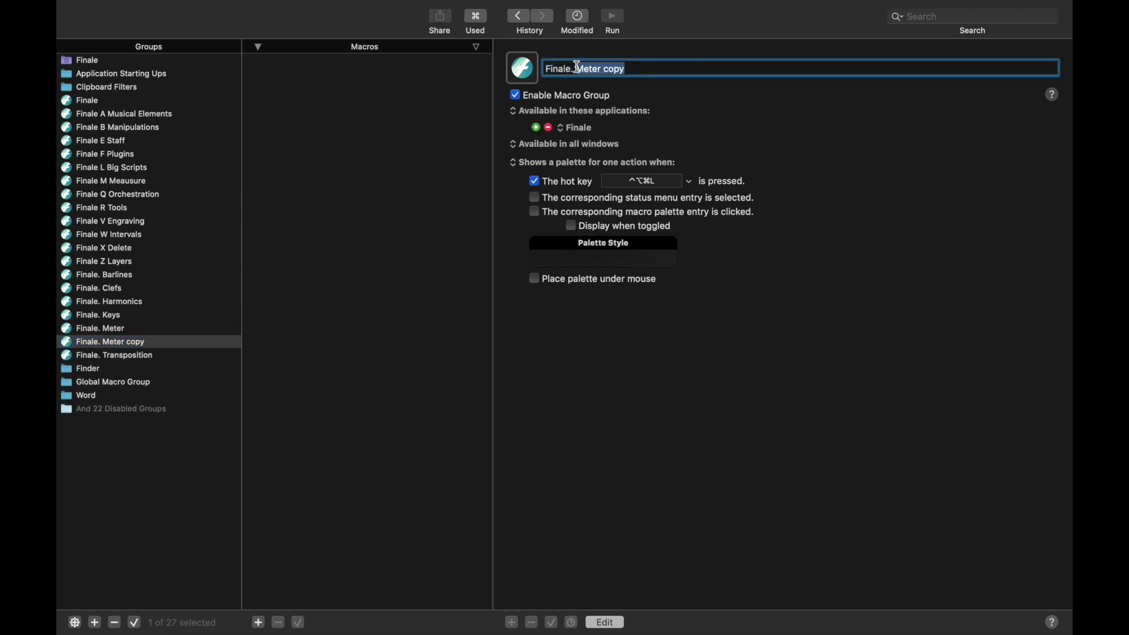
pyautogui.write('Reset')
pyautogui.click(161, 343)
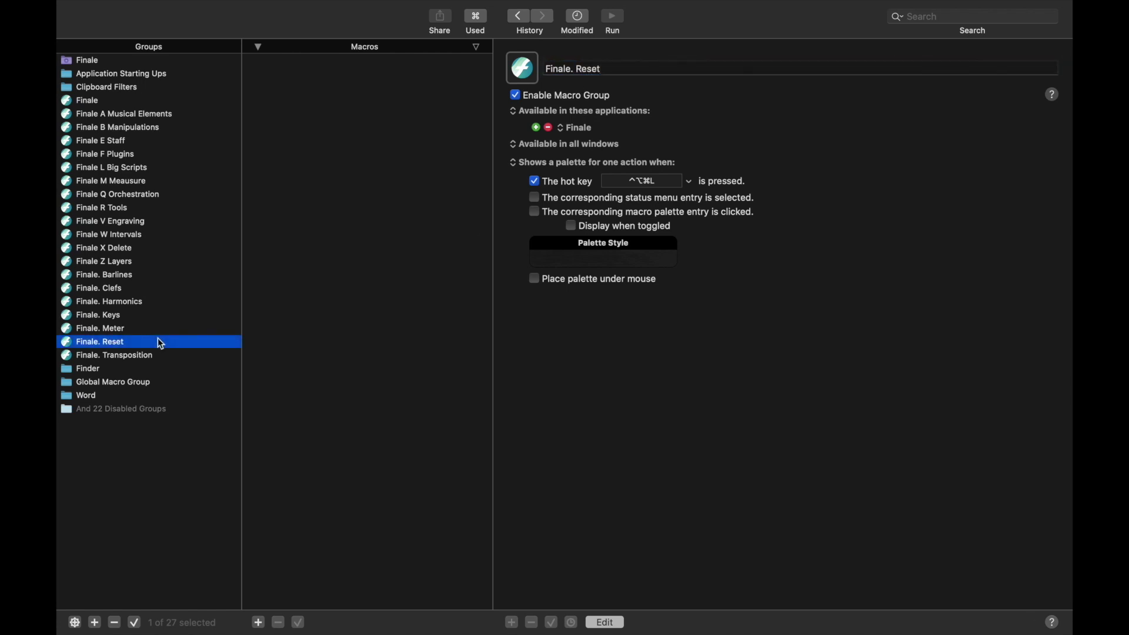
# Duplicate Finale. Reset and rename the copy Finale. Staff Styles
pyautogui.press('super+d')
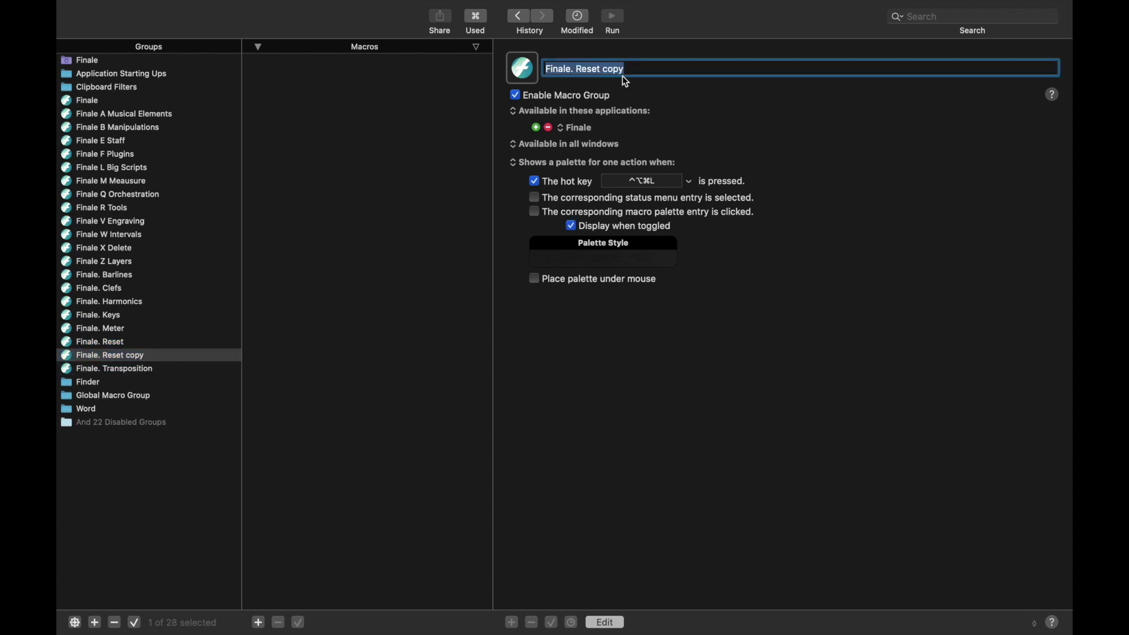
pyautogui.click(626, 71)
pyautogui.moveTo(627, 71); pyautogui.dragTo(586, 67)
pyautogui.write('Staff St')
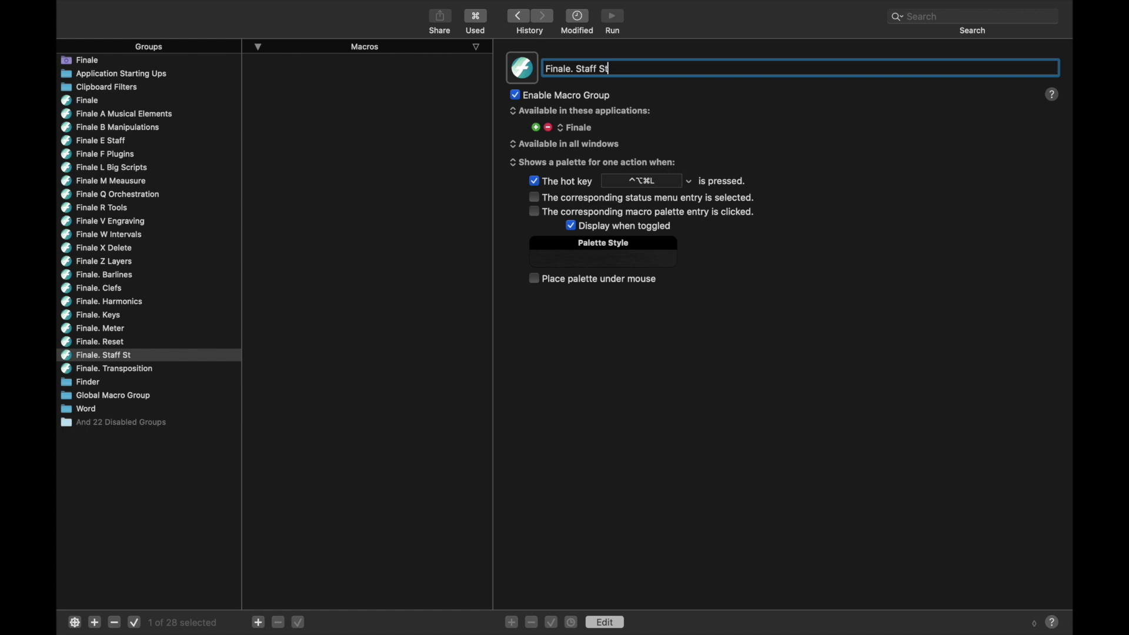
pyautogui.write('yles')
# Review the dotted Finale. groups from Barlines through Transposition
pyautogui.click(127, 369)
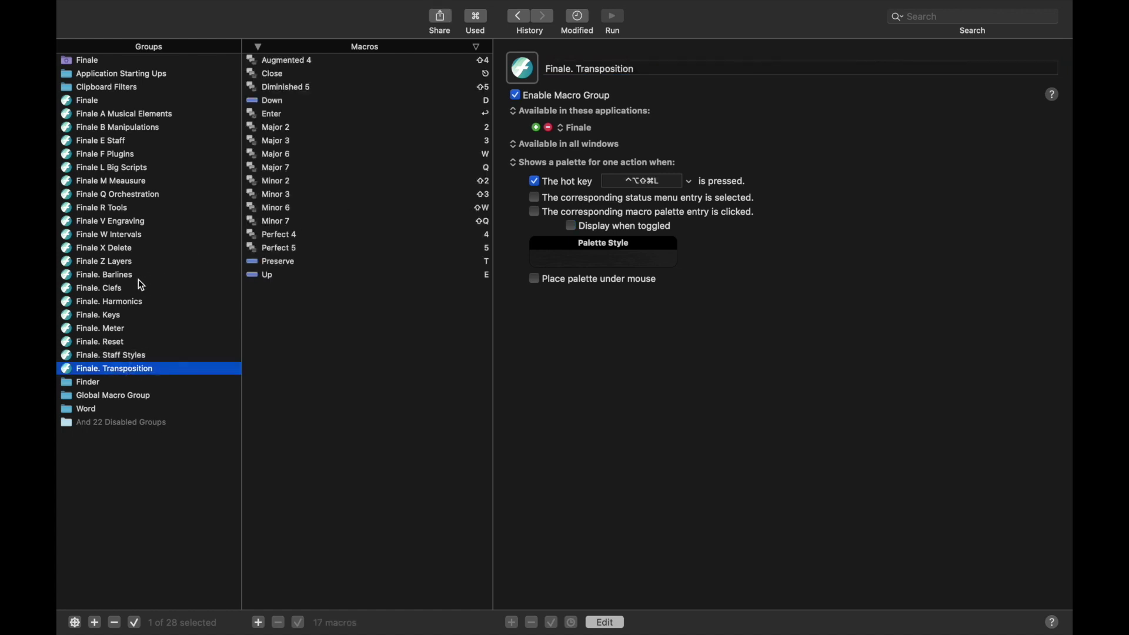
pyautogui.keyDown('shift'); pyautogui.click(140, 282); pyautogui.keyUp('shift')
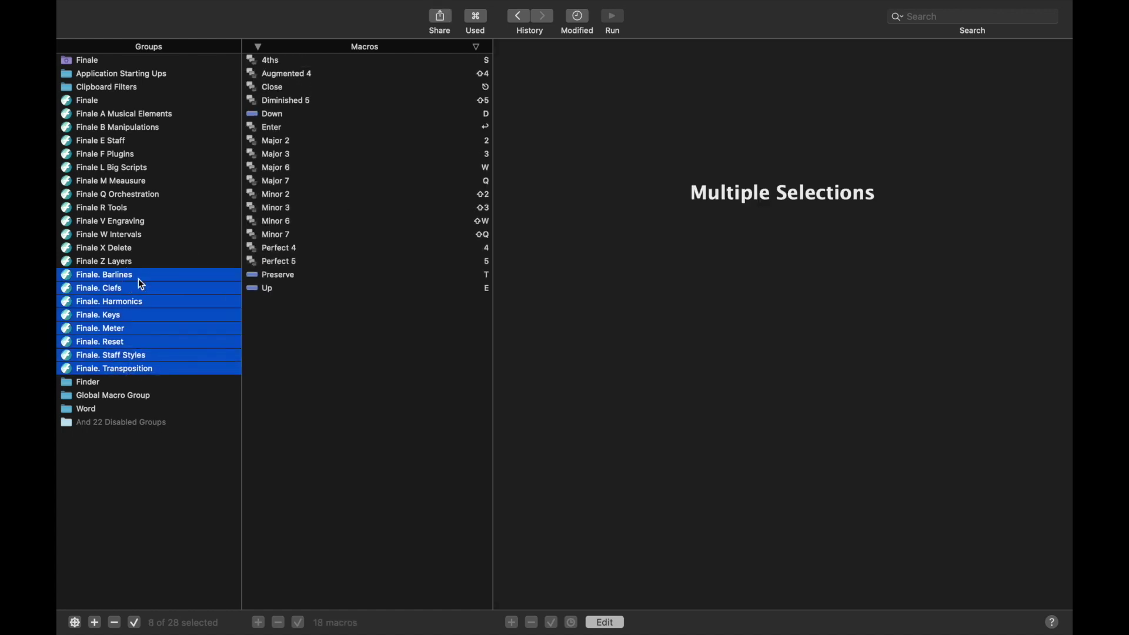
pyautogui.click(139, 345)
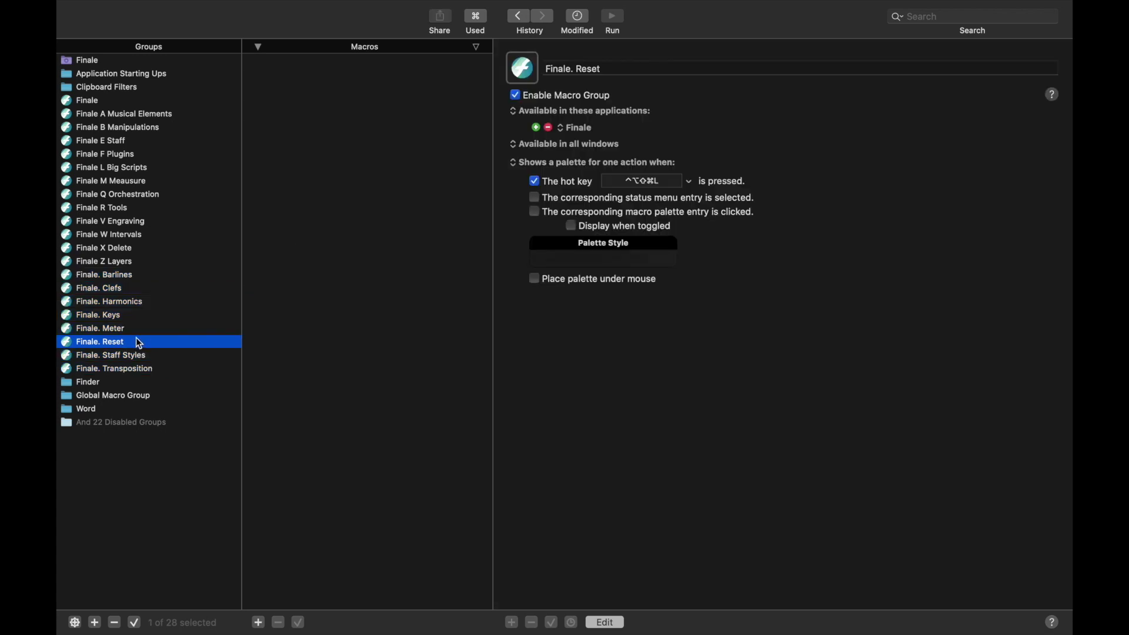
pyautogui.click(123, 290)
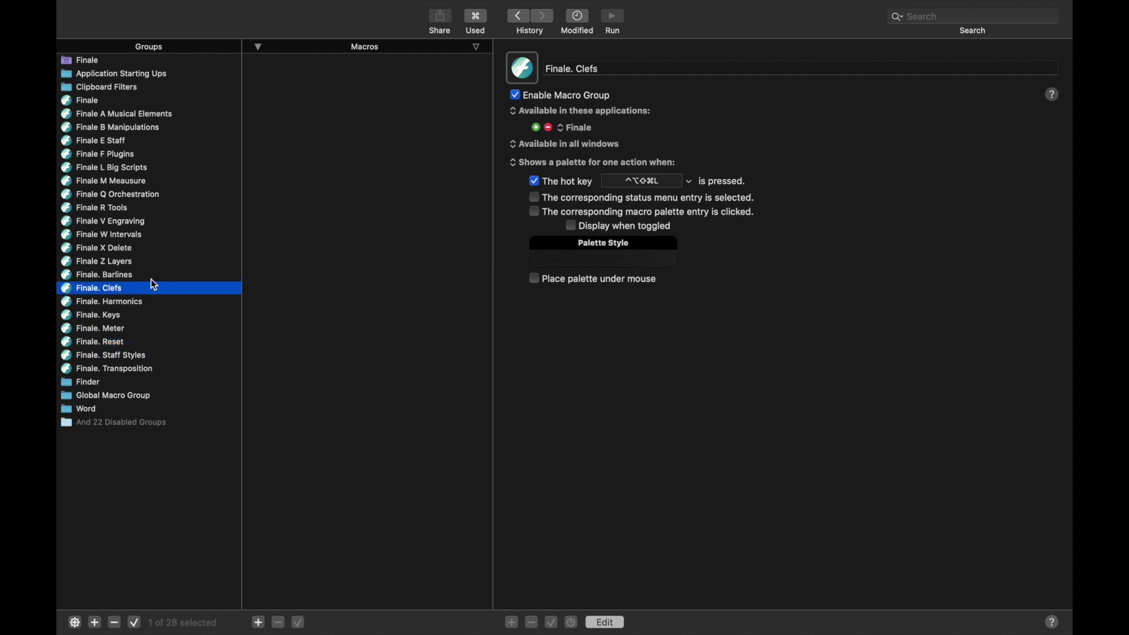
pyautogui.click(125, 116)
# Create group 'Finale . Cmd Shft V Edit Filter' with hot key ⇧⌘V; paste mf into measure 5
pyautogui.press('super+d')
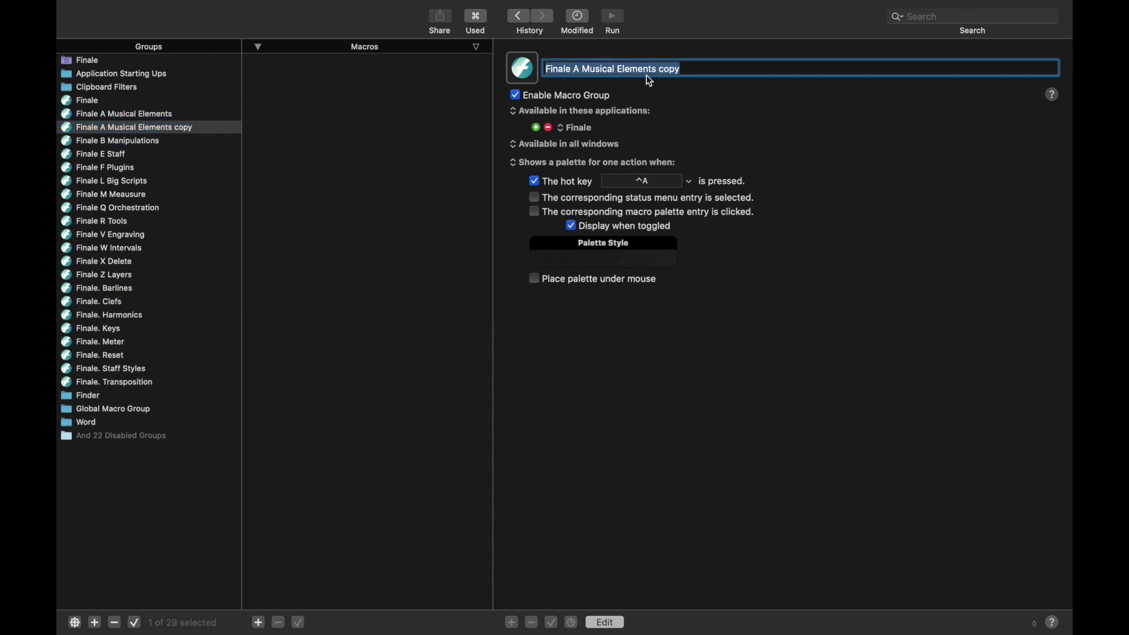
pyautogui.moveTo(574, 69); pyautogui.dragTo(696, 66)
pyautogui.write('.')
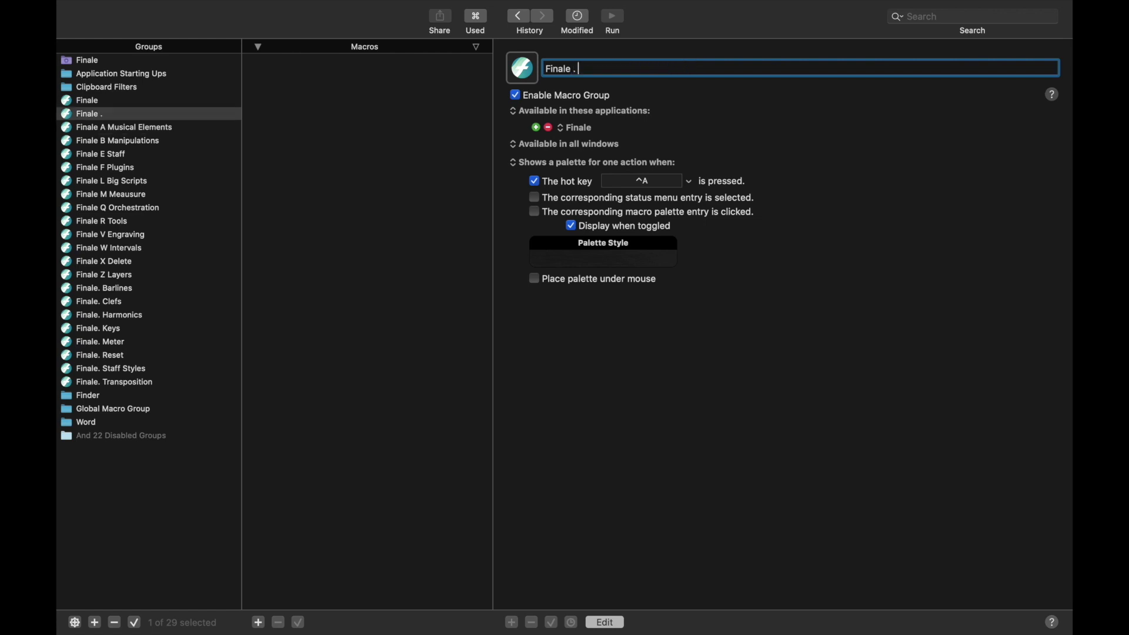
pyautogui.write(' Cmd ')
pyautogui.write('Shft V E')
pyautogui.write('dit Filter')
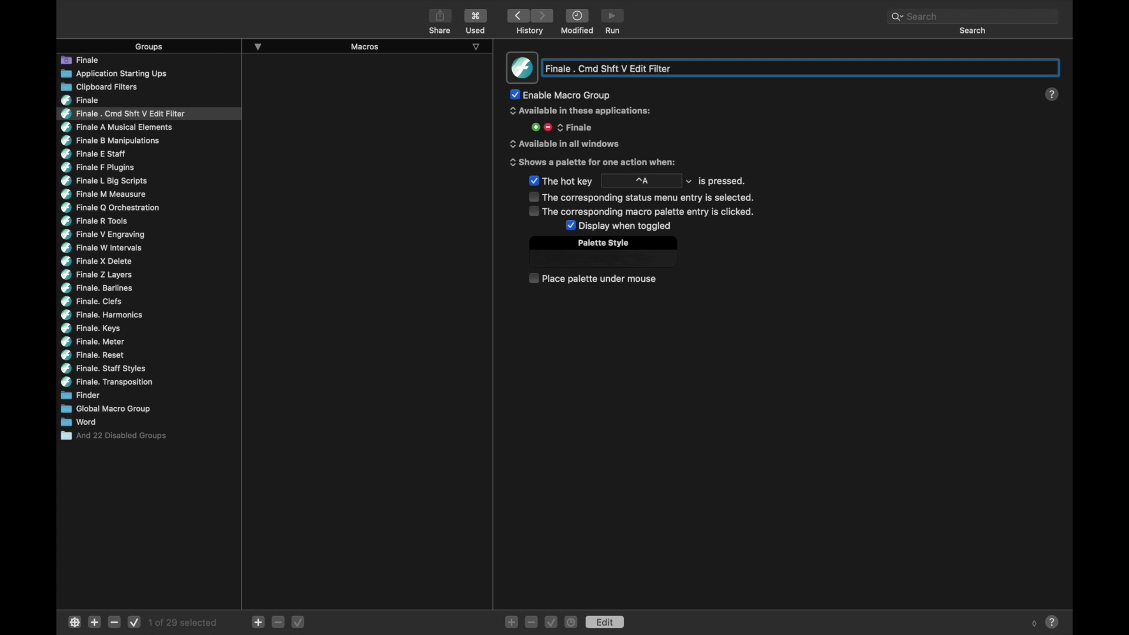
pyautogui.click(639, 187)
pyautogui.press('shift+super+v')
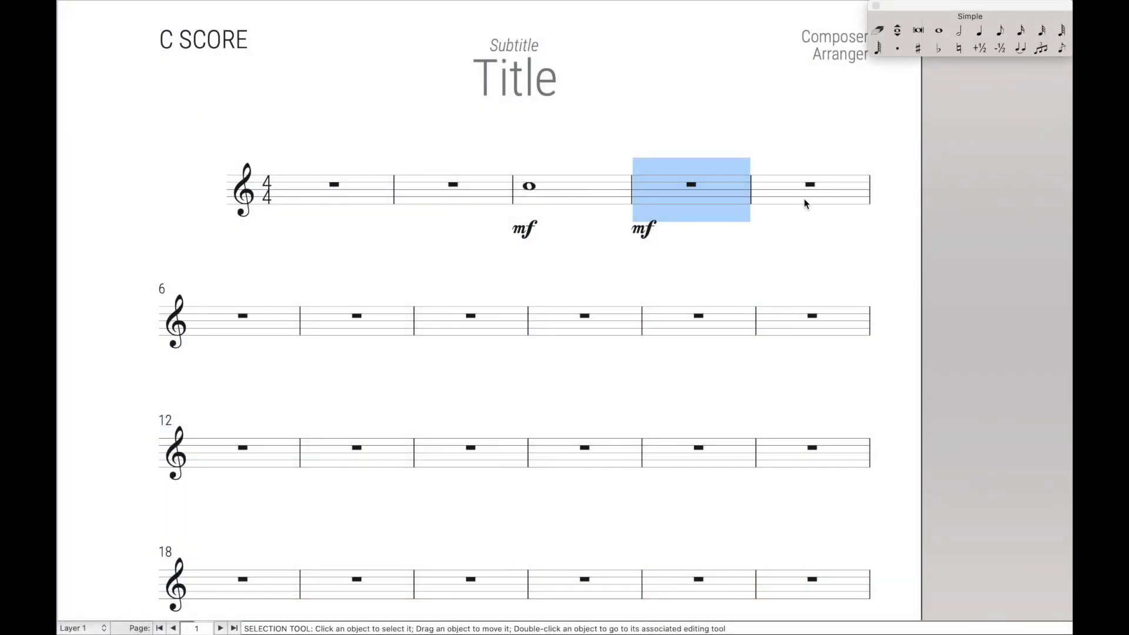
pyautogui.click(806, 203)
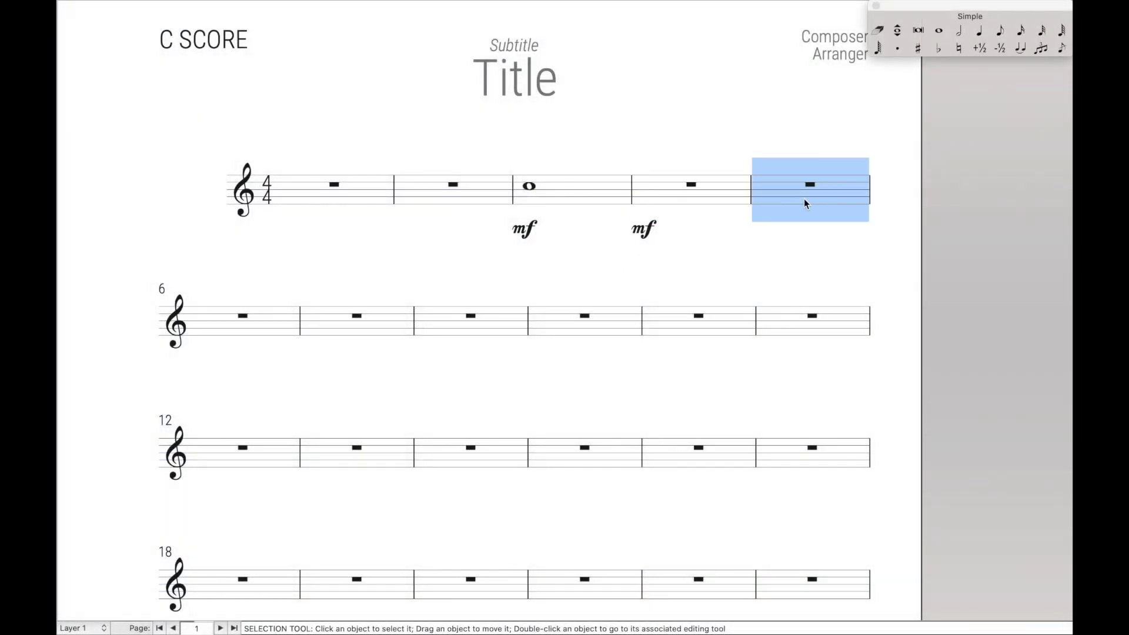
pyautogui.press('4')
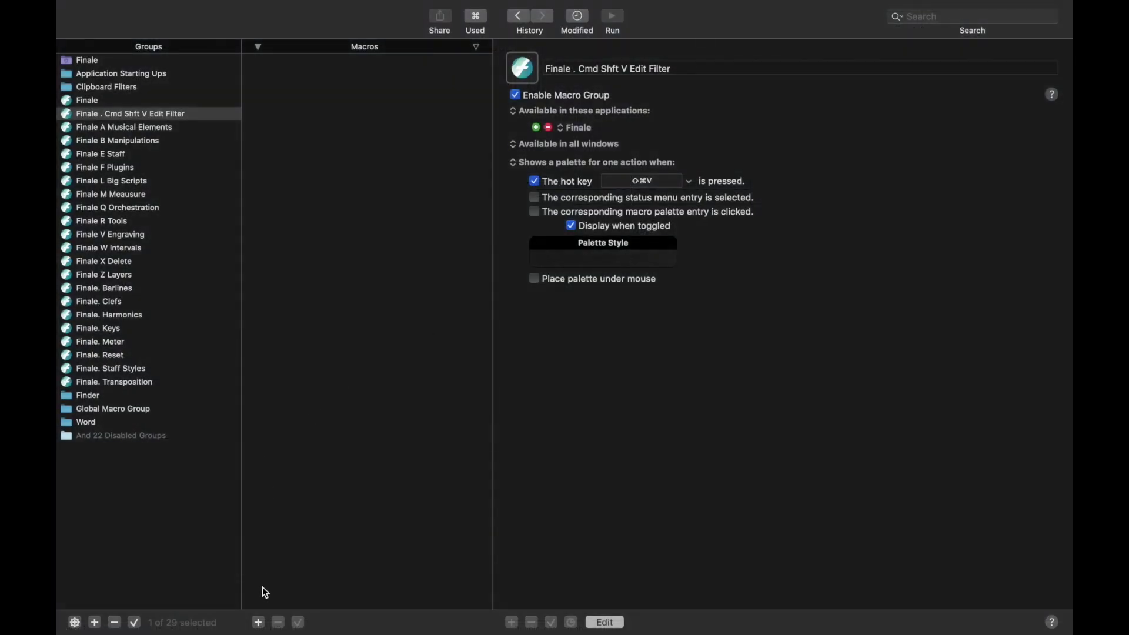
# Add a macro named Notes with a hot key trigger of F
pyautogui.click(259, 622)
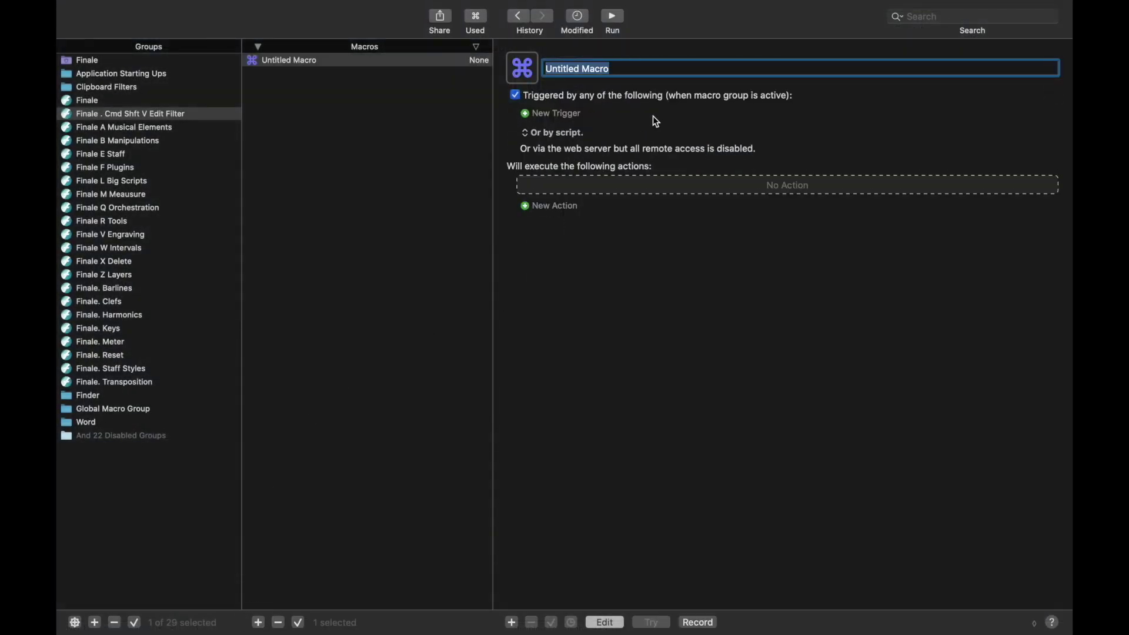
pyautogui.write('Notes')
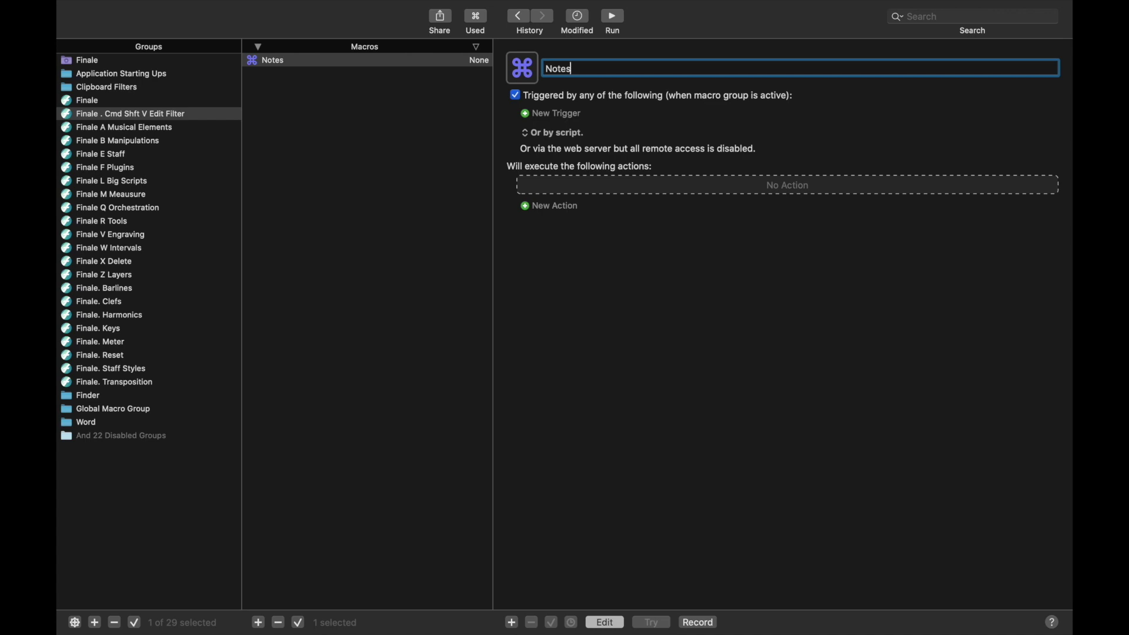
pyautogui.click(575, 116)
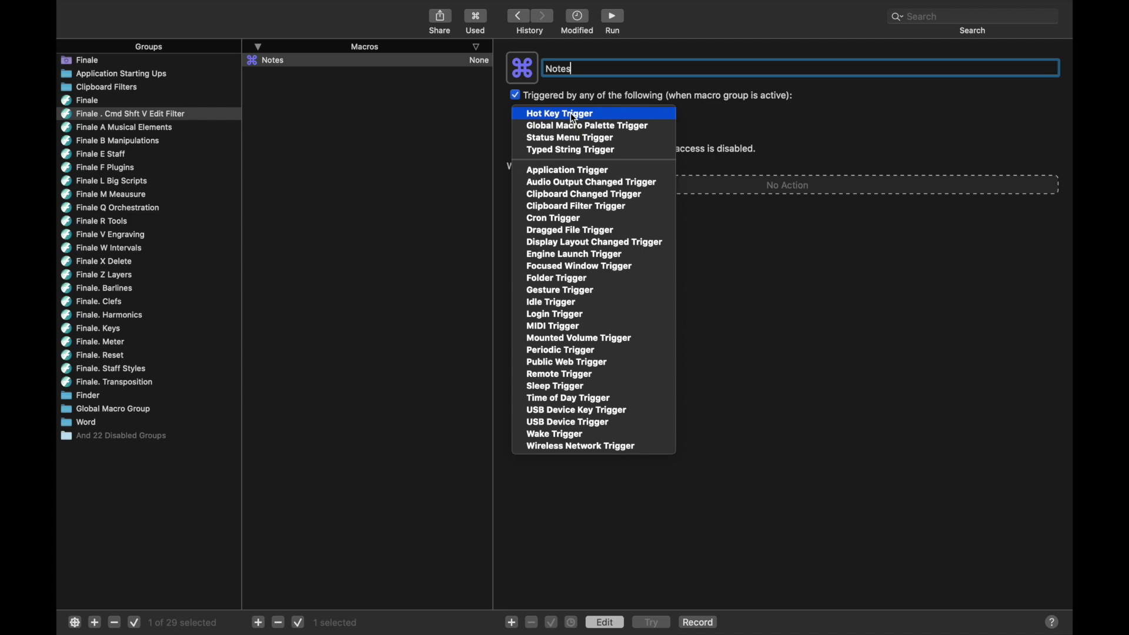
pyautogui.click(575, 113)
pyautogui.press('f')
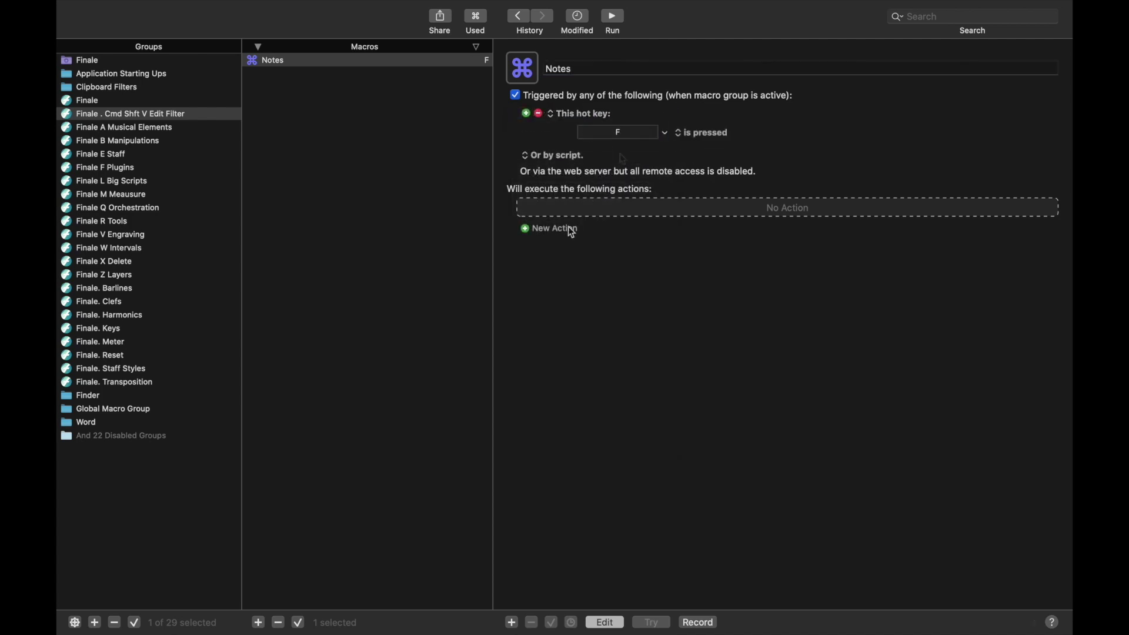
pyautogui.click(568, 227)
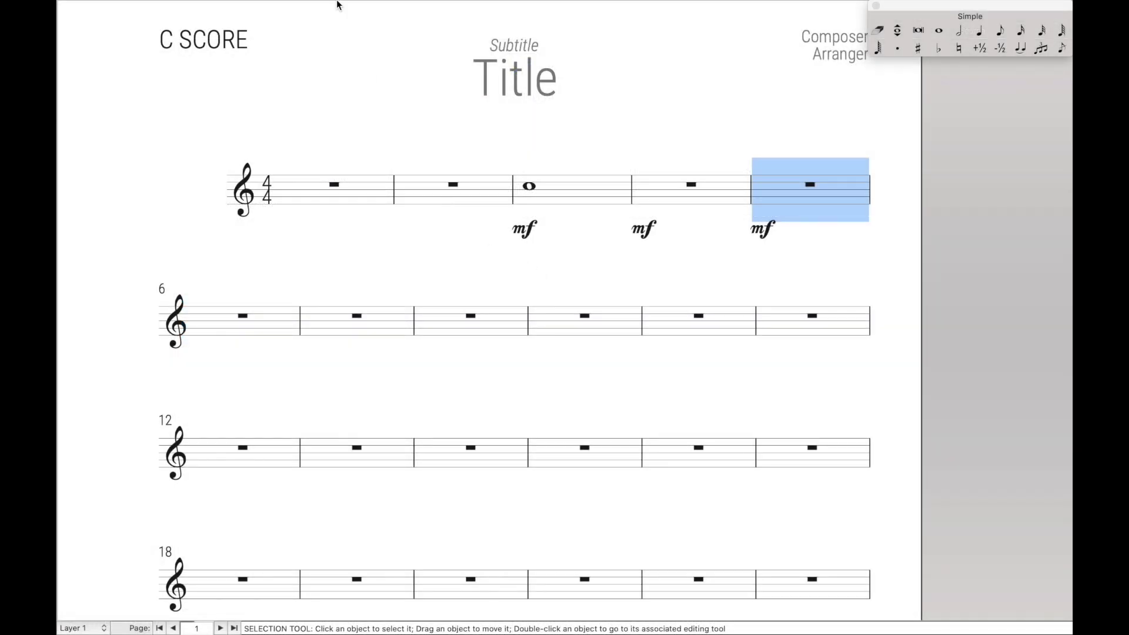
# Clear Finale's Edit Filter to None, check only Notes and Rests, and confirm
pyautogui.moveTo(337, 4)
pyautogui.click(176, 7)
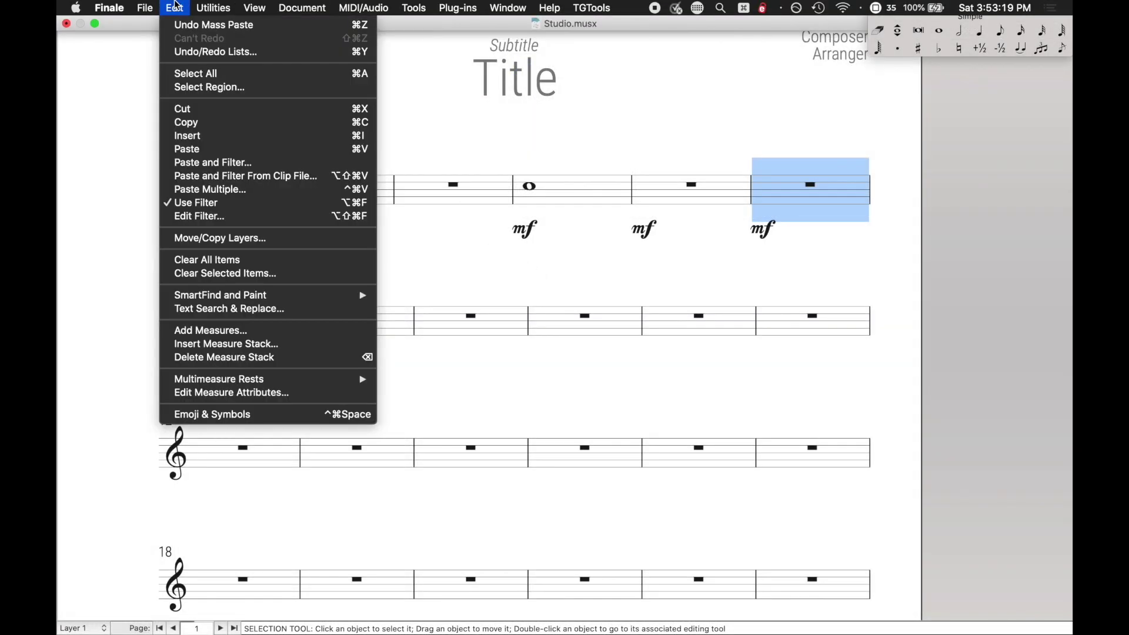
pyautogui.click(200, 215)
pyautogui.click(586, 394)
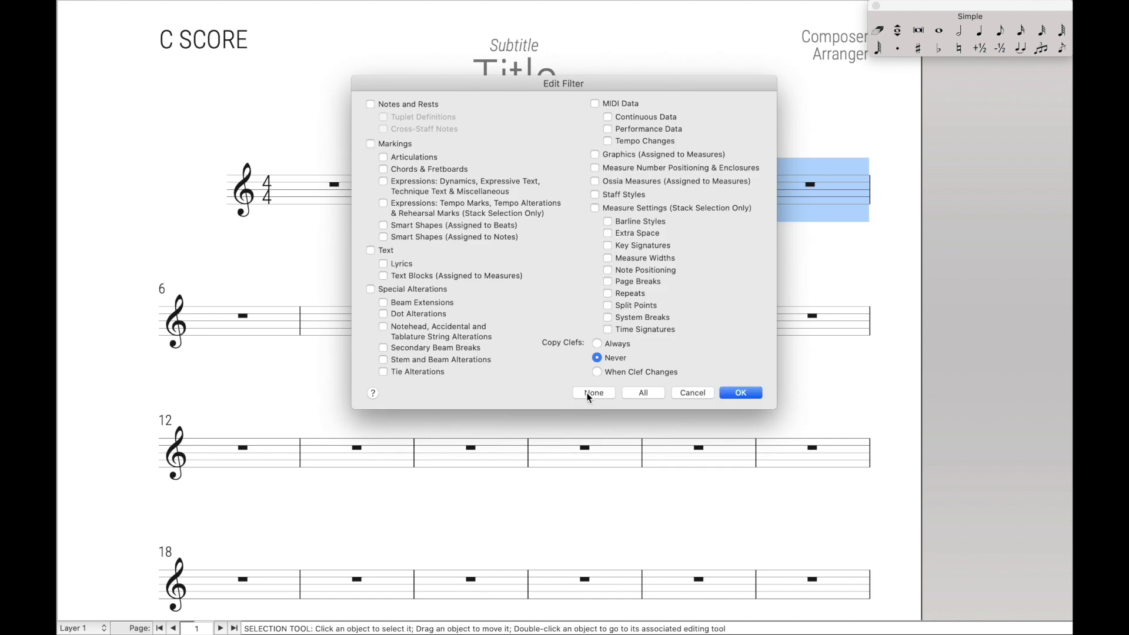
pyautogui.click(380, 105)
pyautogui.click(751, 391)
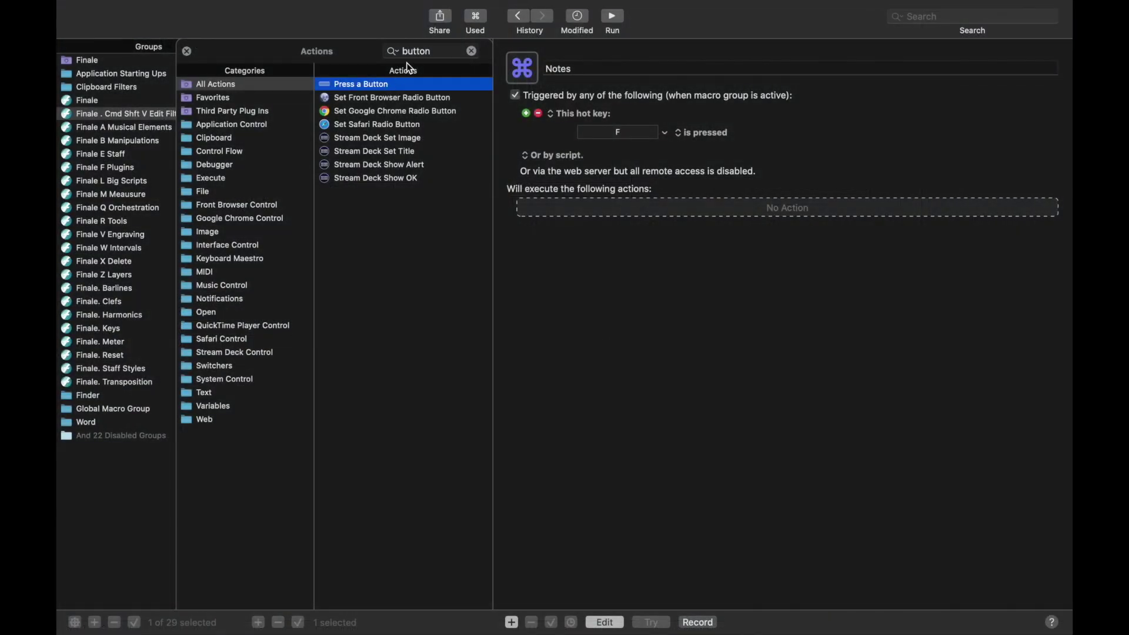
# Add a Select Menu Item action for Finale's Edit Filter command to the Notes macro
pyautogui.doubleClick(429, 52)
pyautogui.write('menu')
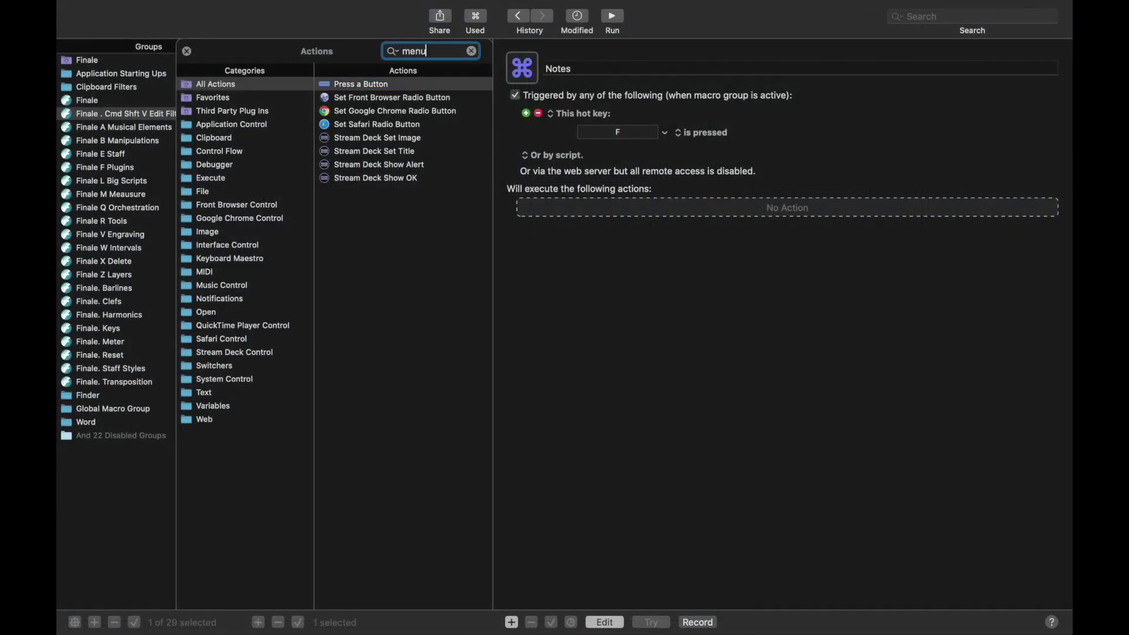
pyautogui.doubleClick(370, 85)
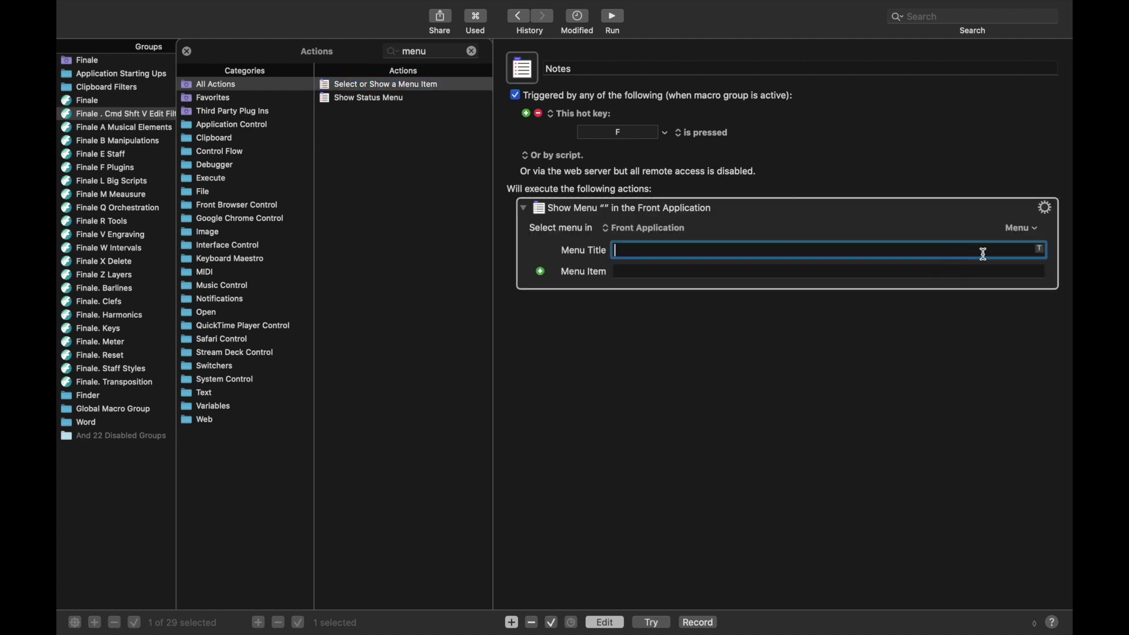
pyautogui.click(1023, 229)
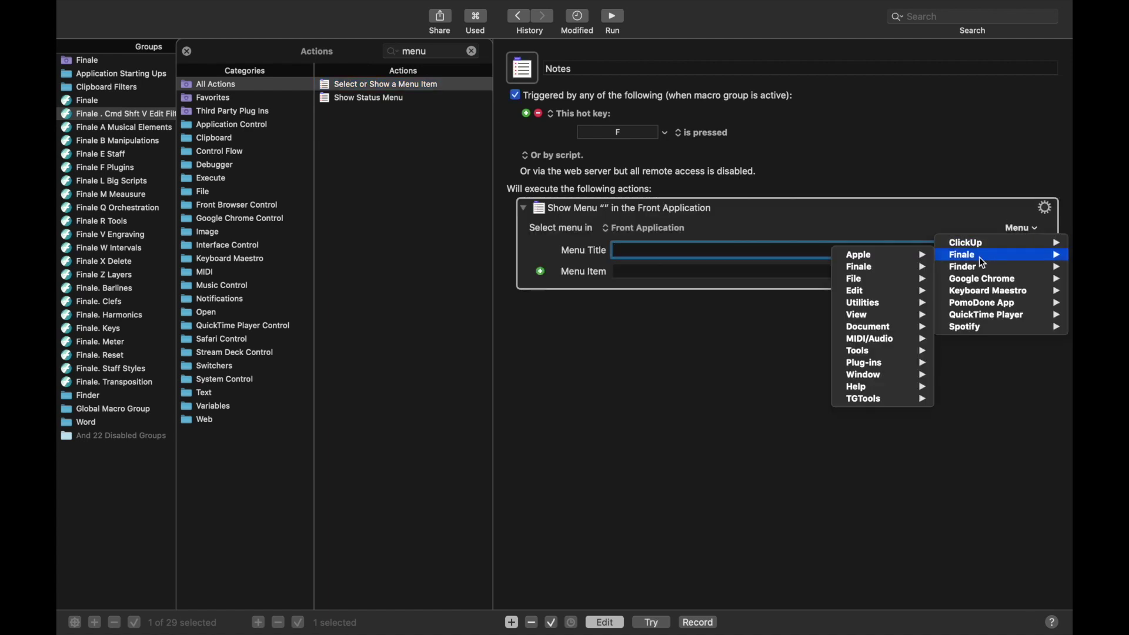
pyautogui.moveTo(966, 254)
pyautogui.moveTo(854, 290)
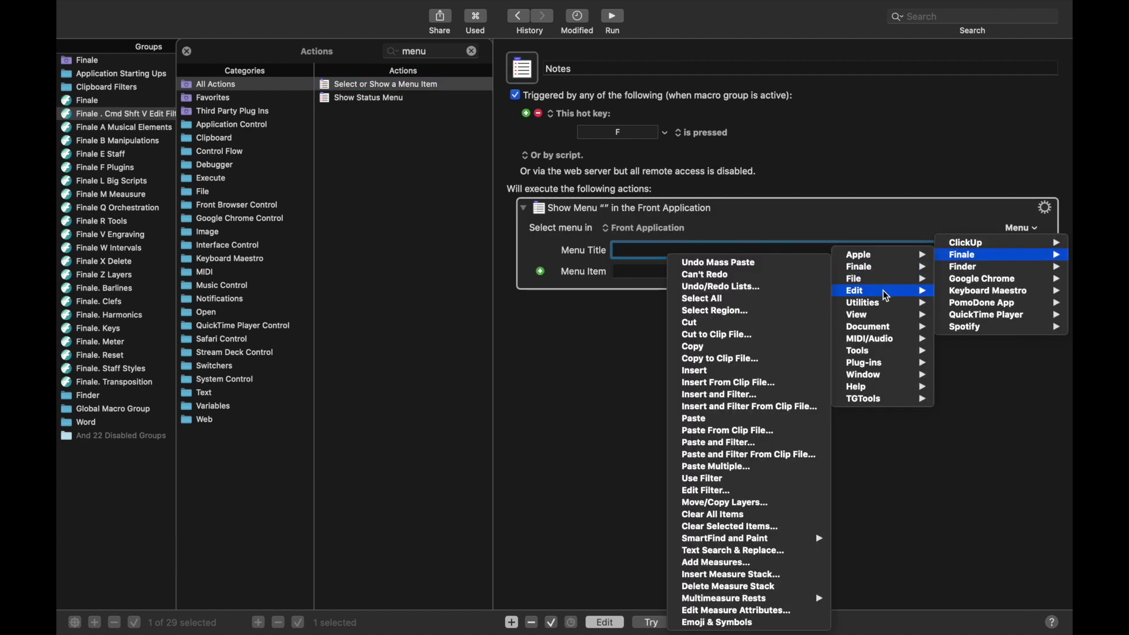
pyautogui.click(703, 491)
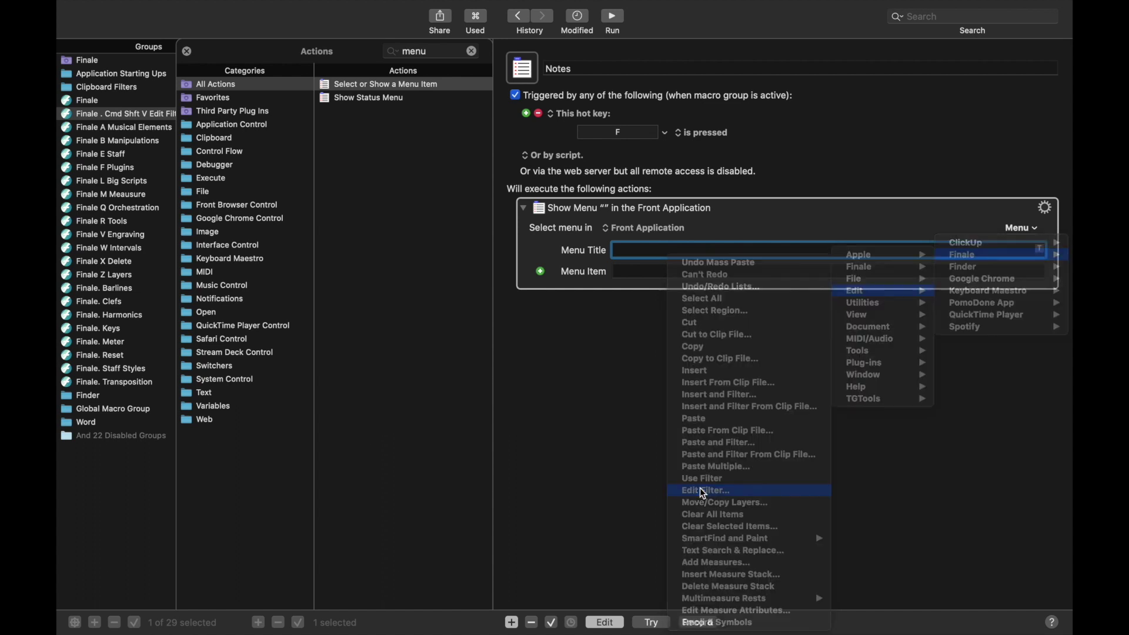
# Add Press Button actions for None, Notes and Rests, and OK
pyautogui.doubleClick(423, 52)
pyautogui.write('button')
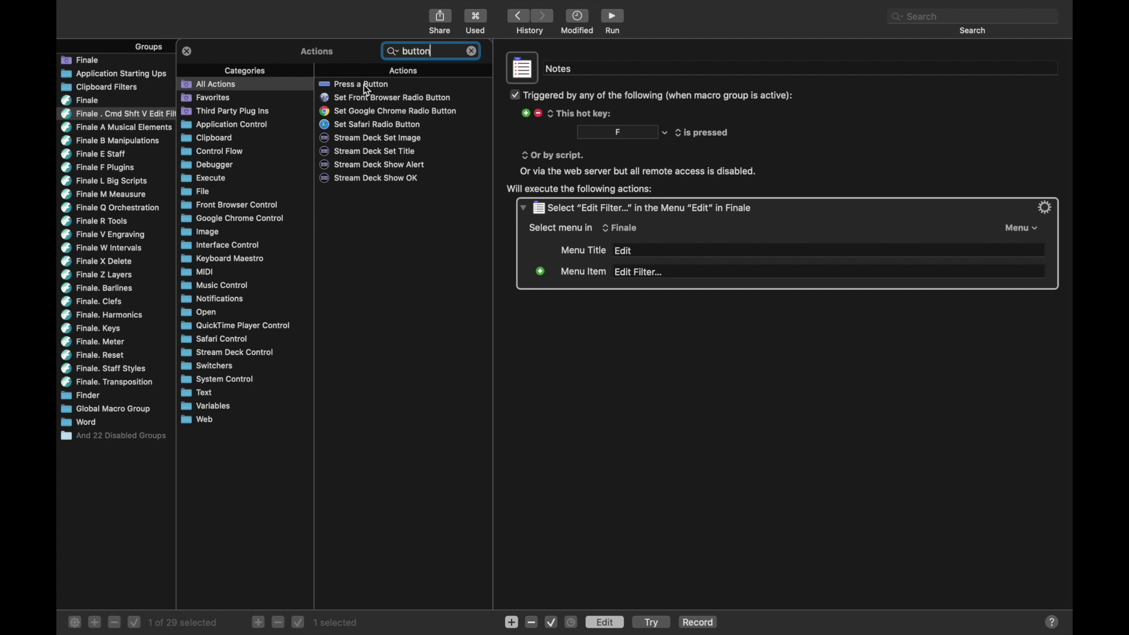
pyautogui.doubleClick(363, 83)
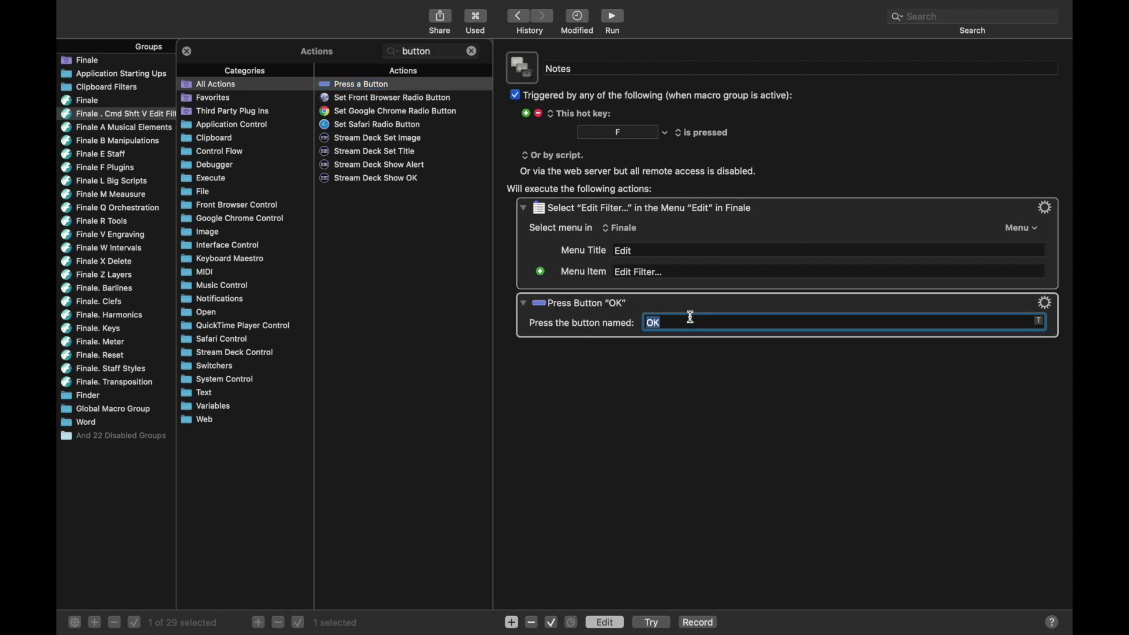
pyautogui.write('None')
pyautogui.click(692, 313)
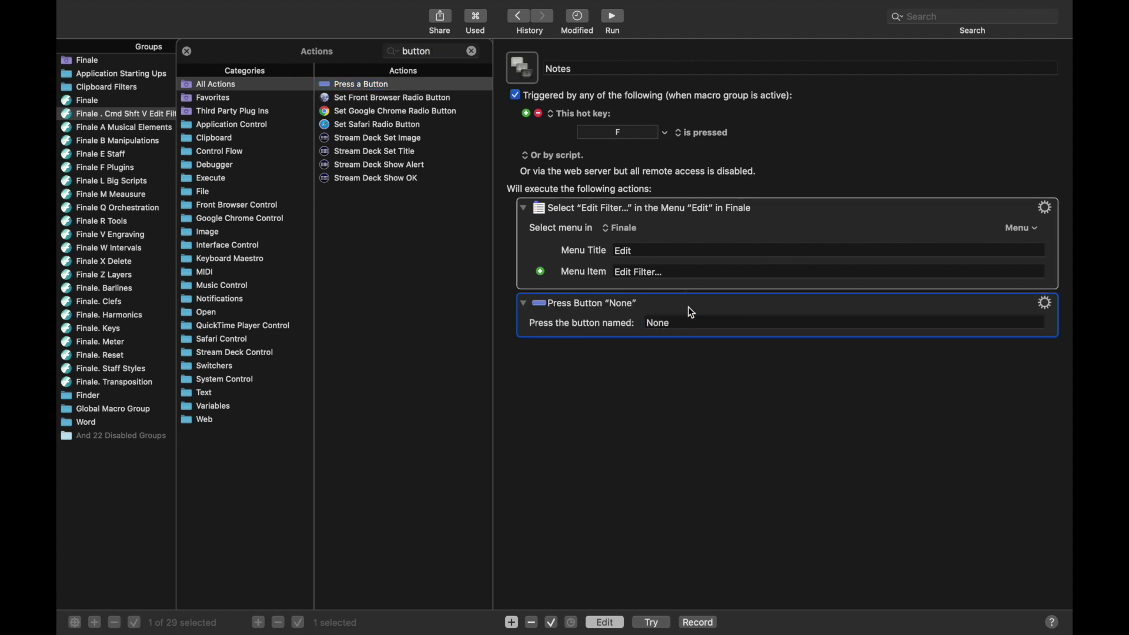
pyautogui.press('super+d')
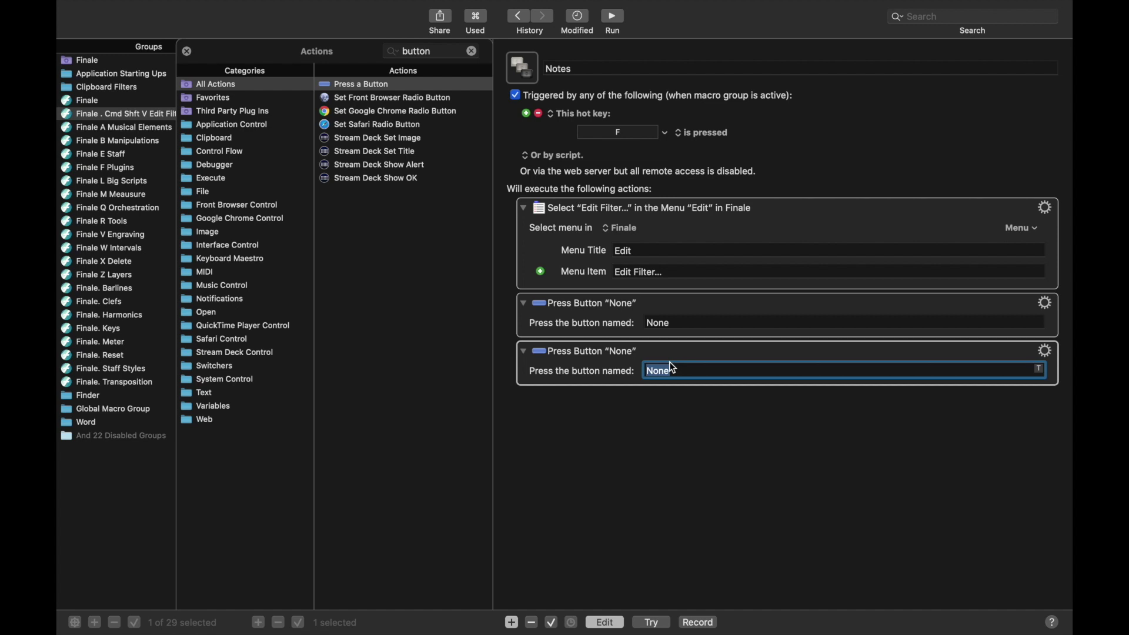
pyautogui.write('Notes and Re')
pyautogui.write('sts')
pyautogui.click(711, 354)
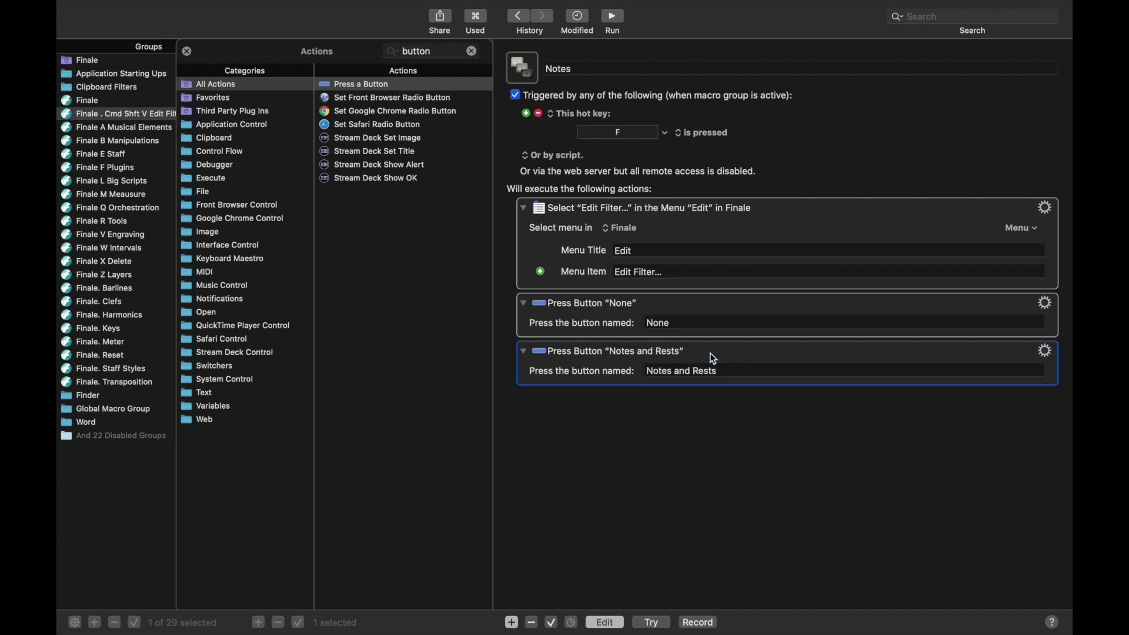
pyautogui.press('super+d')
pyautogui.write('O')
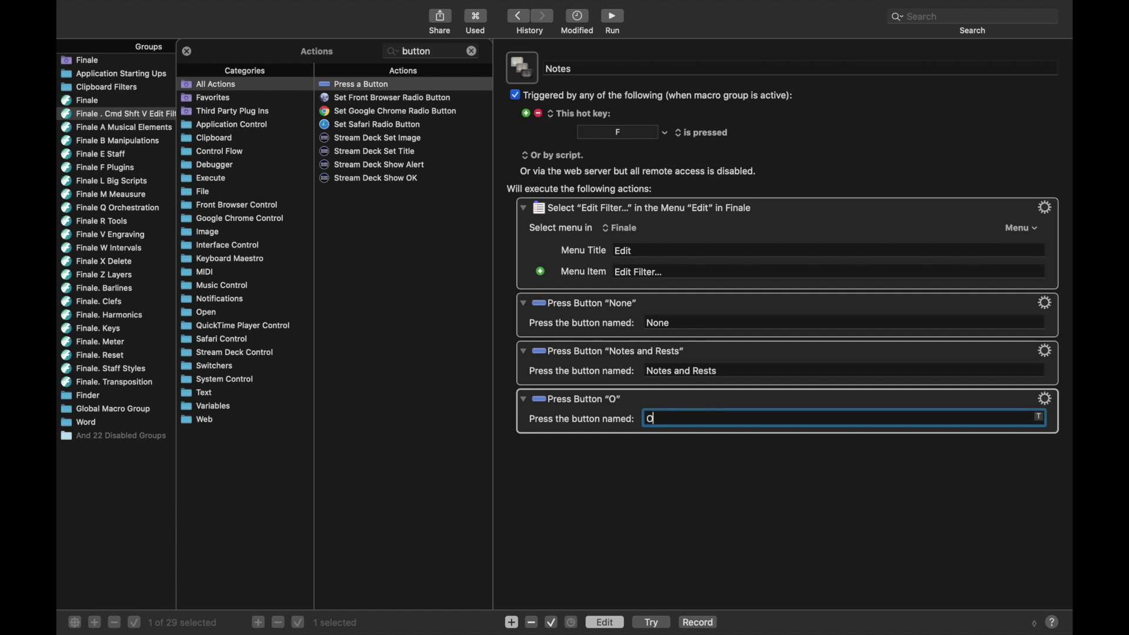
pyautogui.write('K')
# Paste only measure 3's whole note into measure 2 using the Notes (F) macro
pyautogui.click(187, 51)
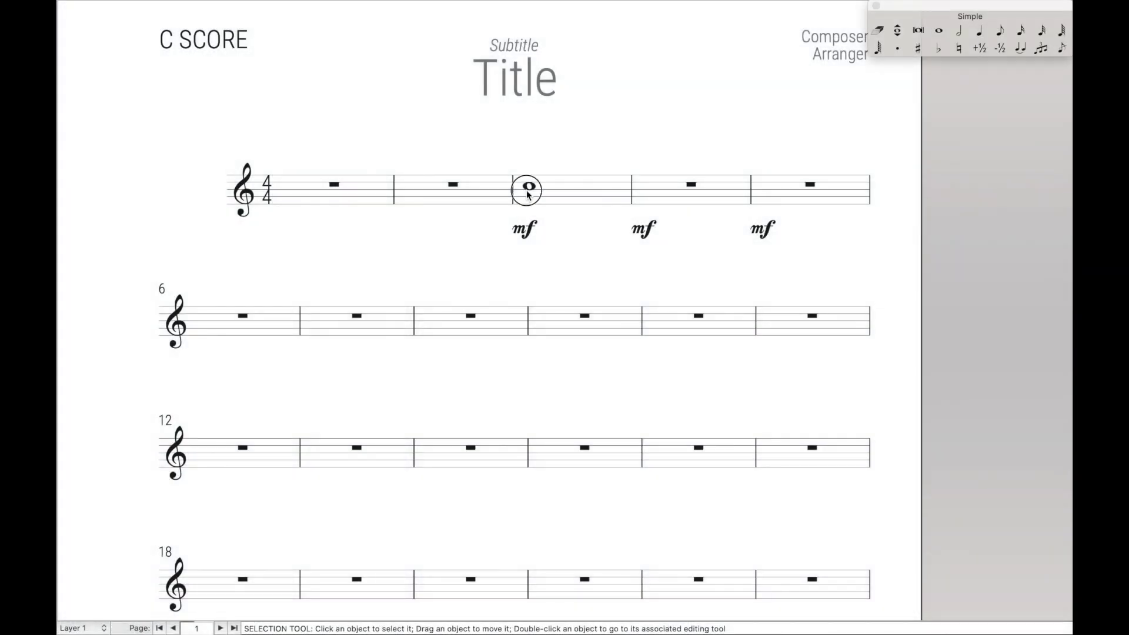
pyautogui.click(528, 195)
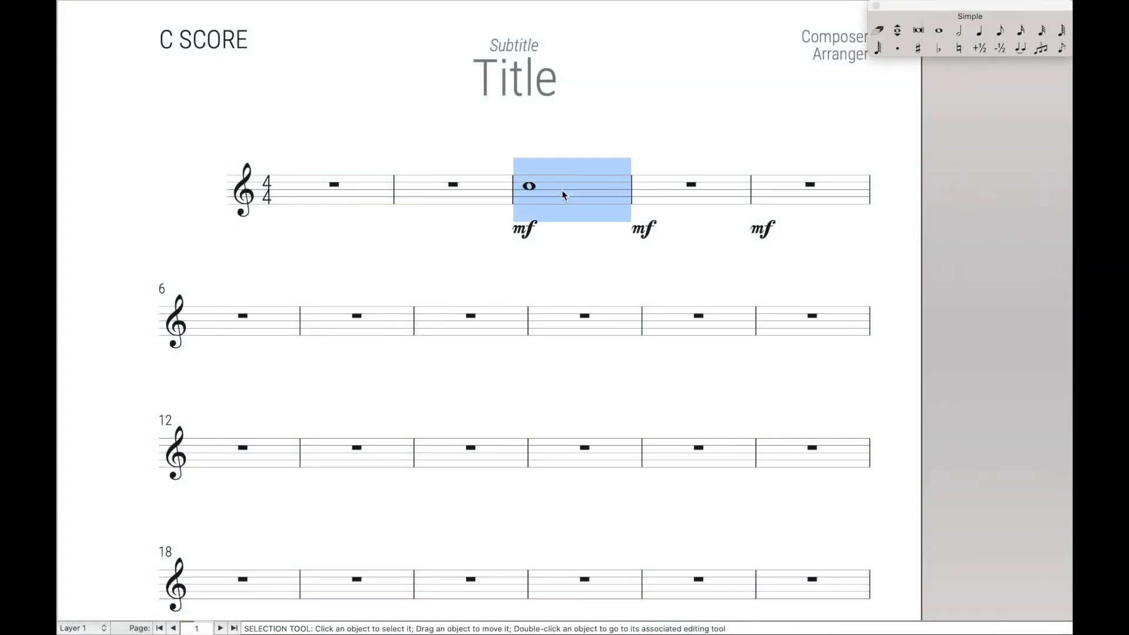
pyautogui.click(432, 200)
pyautogui.press('super+shift+v')
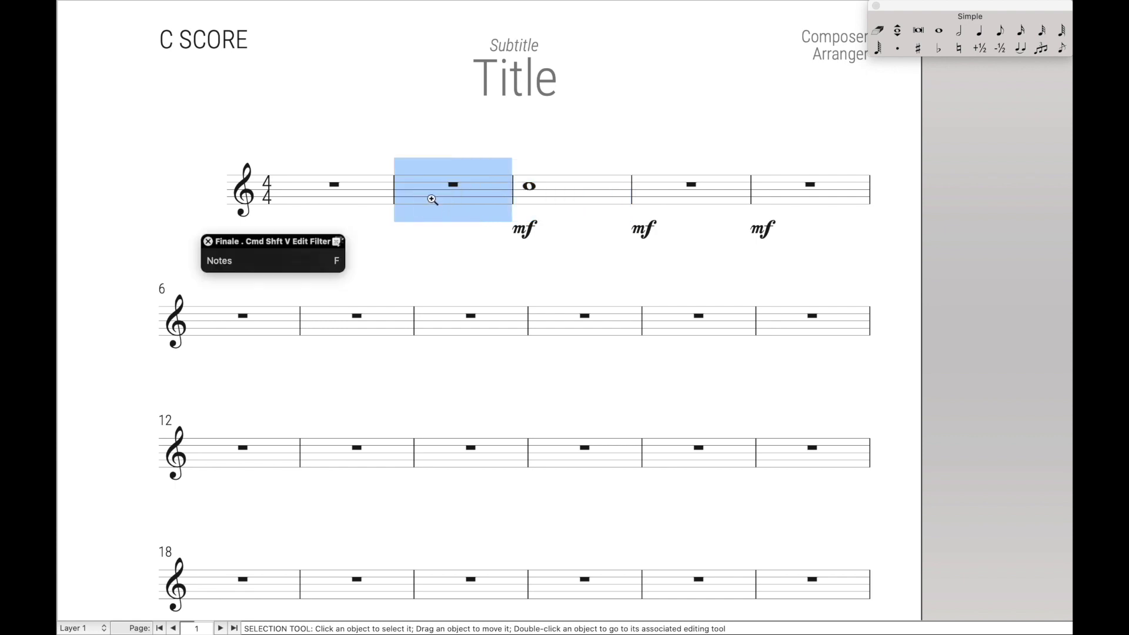
pyautogui.press('f')
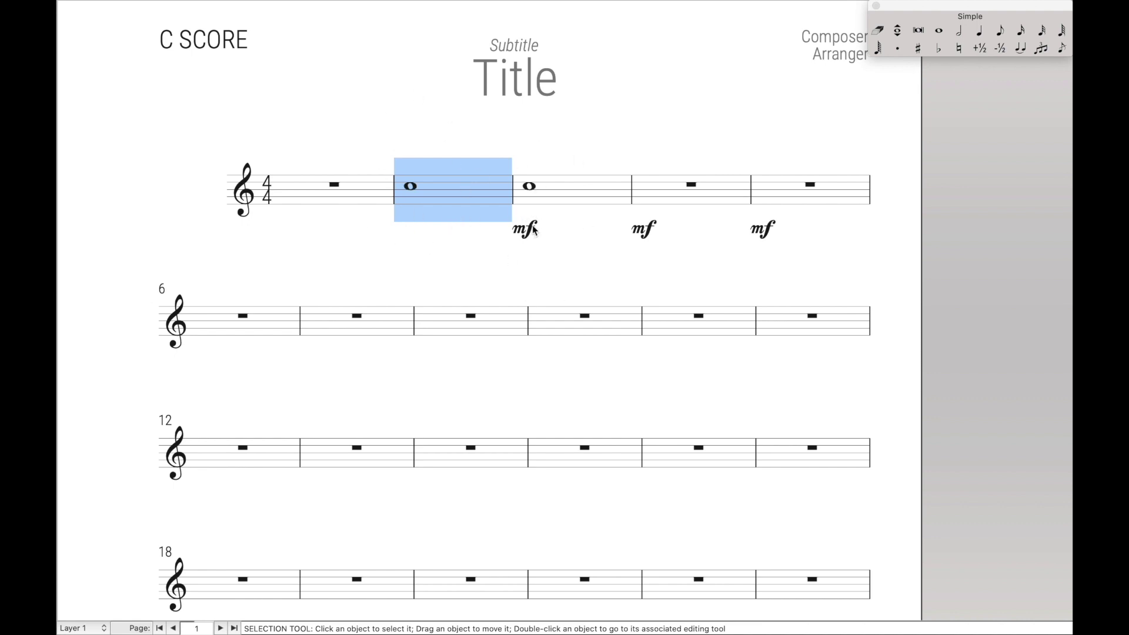
# Accent measure 3's whole note, then paste only the note into measure 8
pyautogui.click(529, 186)
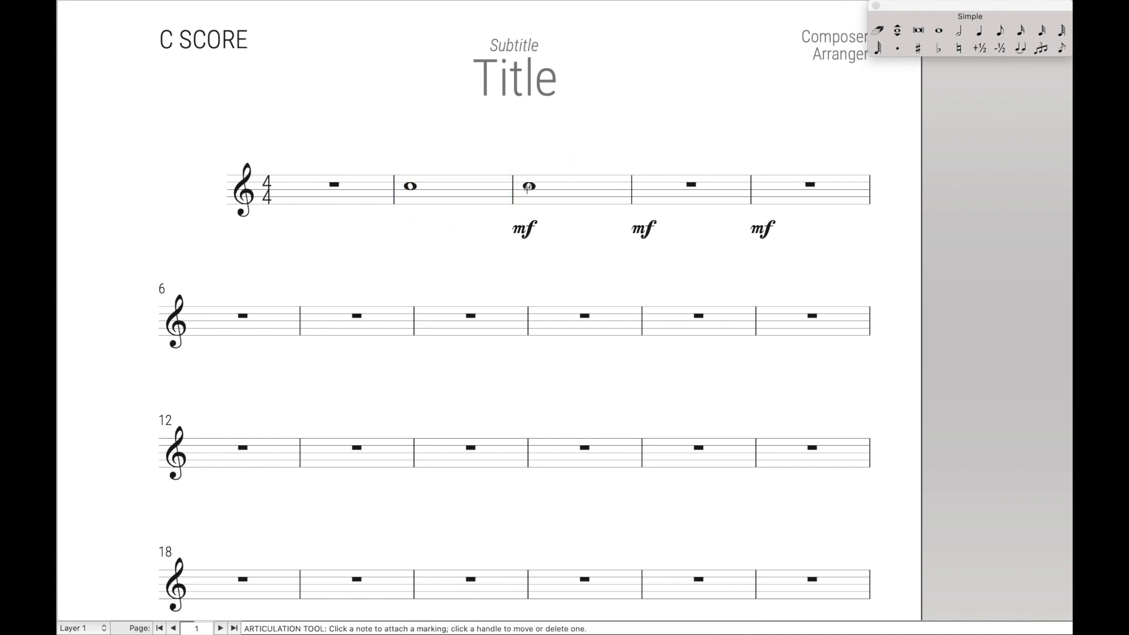
pyautogui.press('a')
pyautogui.click(555, 199)
pyautogui.click(478, 316)
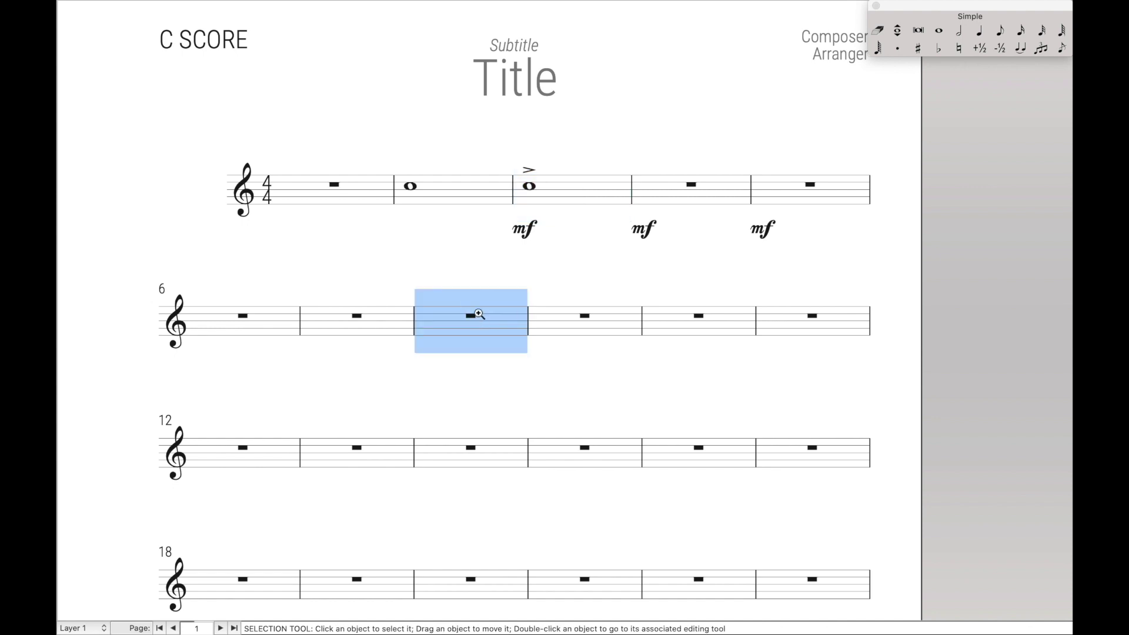
pyautogui.hotkey('ctrl', 'shift', 'v')
pyautogui.press('Return')
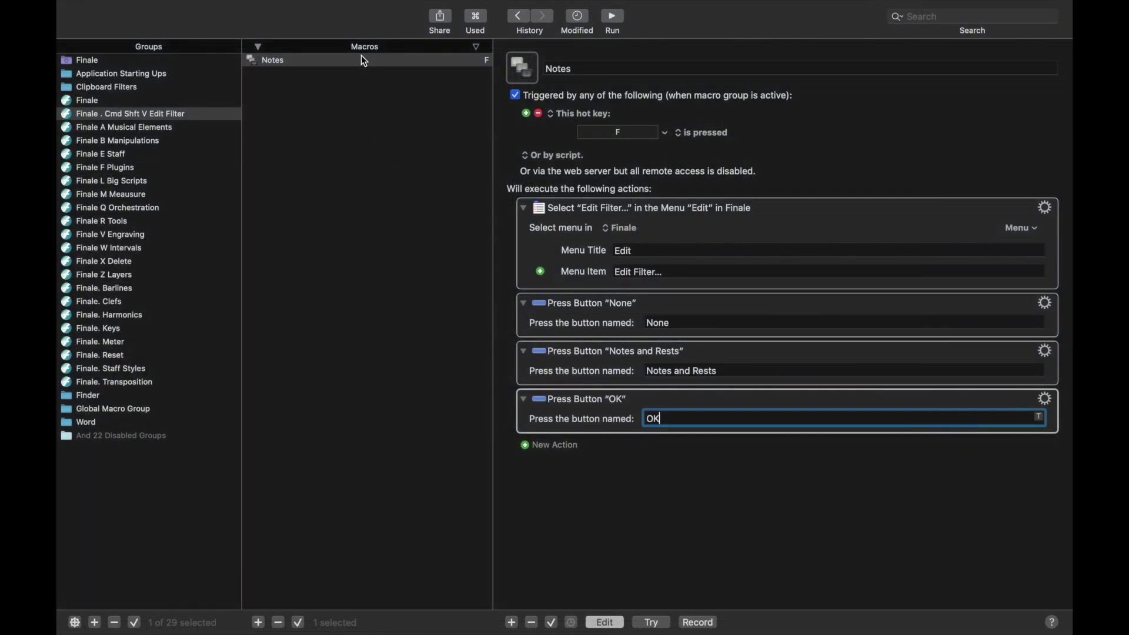
pyautogui.click(361, 60)
# Duplicate the Notes macro as 'Dynamics/Hairpins' with hot key D
pyautogui.press('super+d')
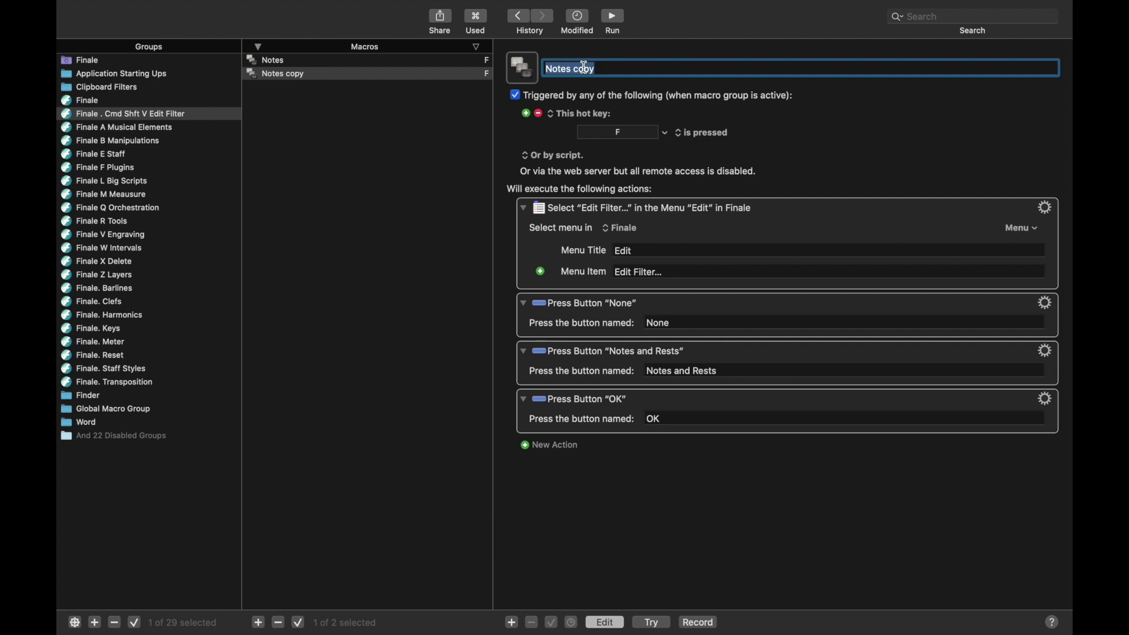
pyautogui.write('Dynamics')
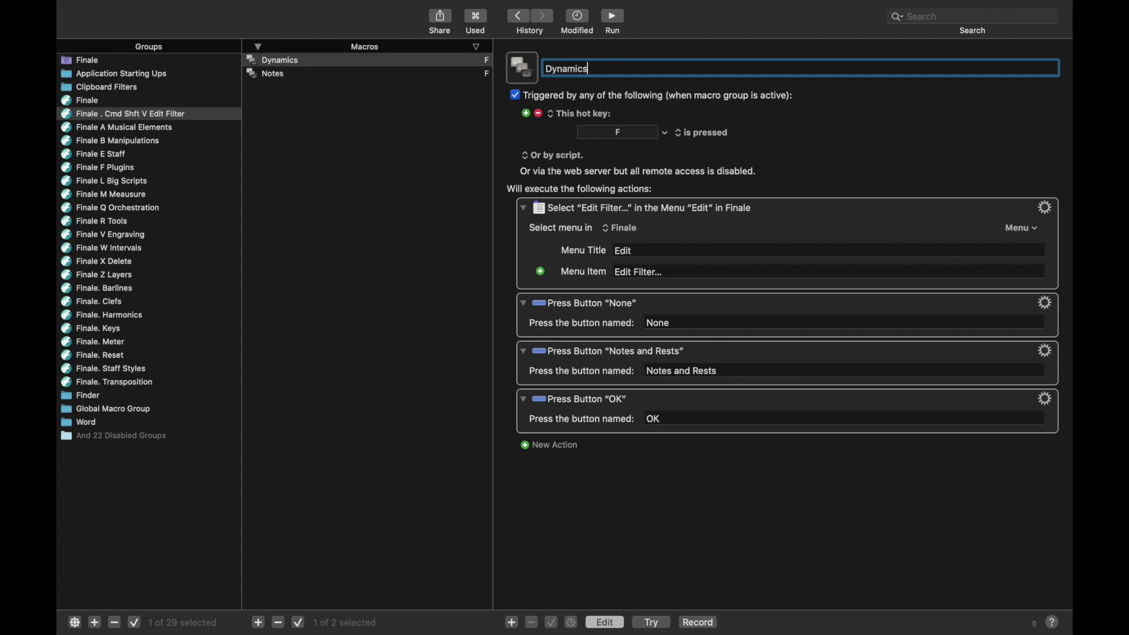
pyautogui.write('/Hairpins')
pyautogui.click(607, 132)
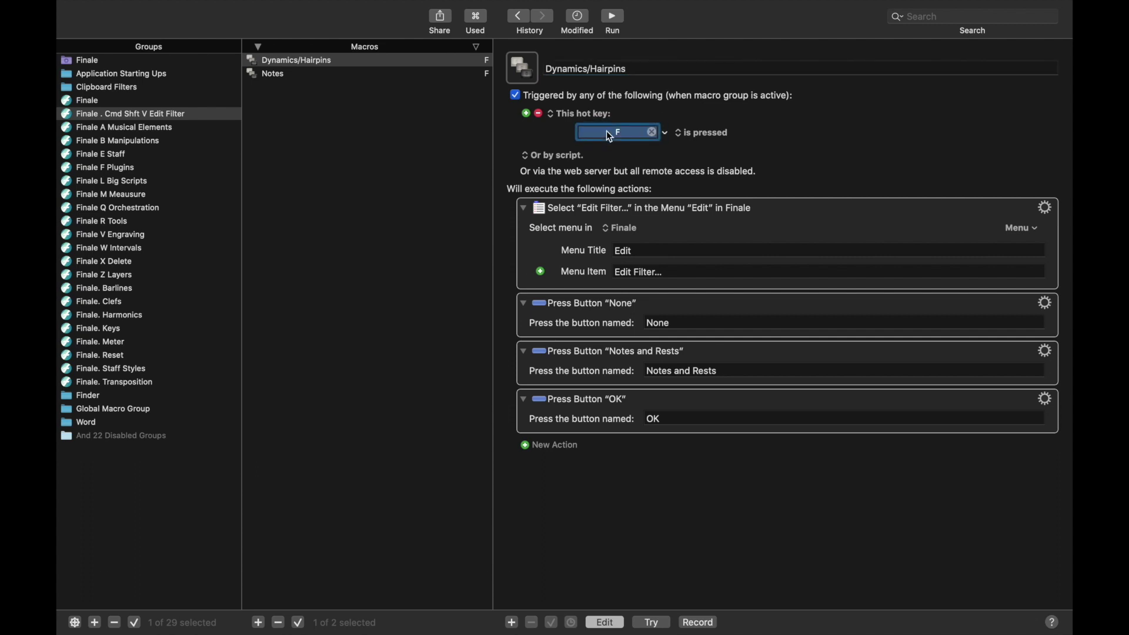
pyautogui.press('d')
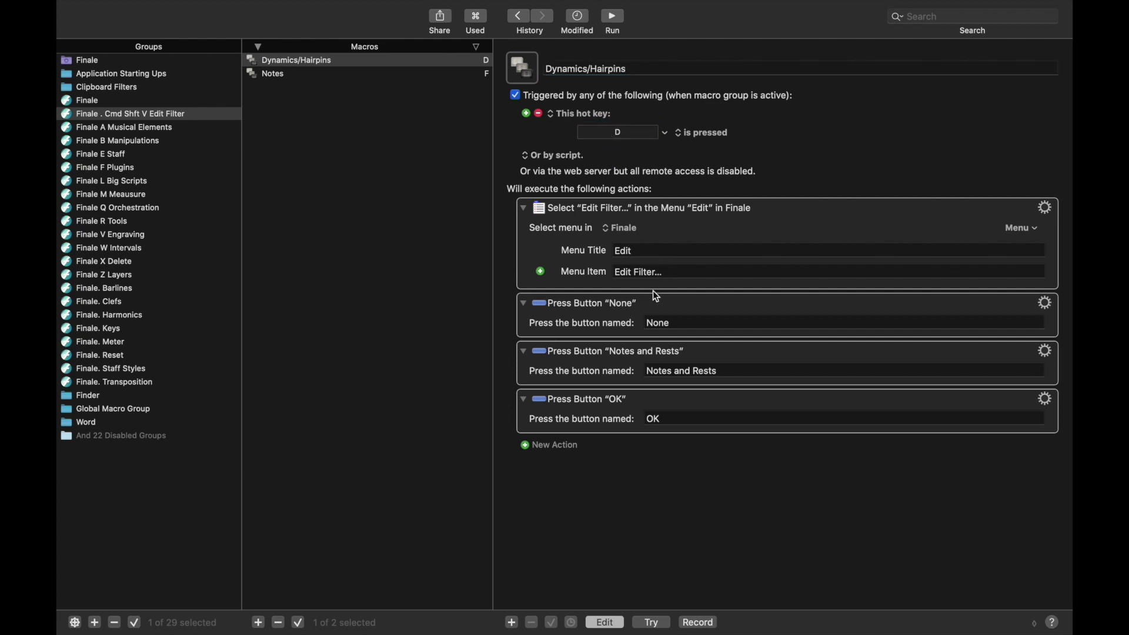
# Change the Notes and Rests button to 'Smart Shapes (Assigned To Beats)' and duplicate that action
pyautogui.click(684, 317)
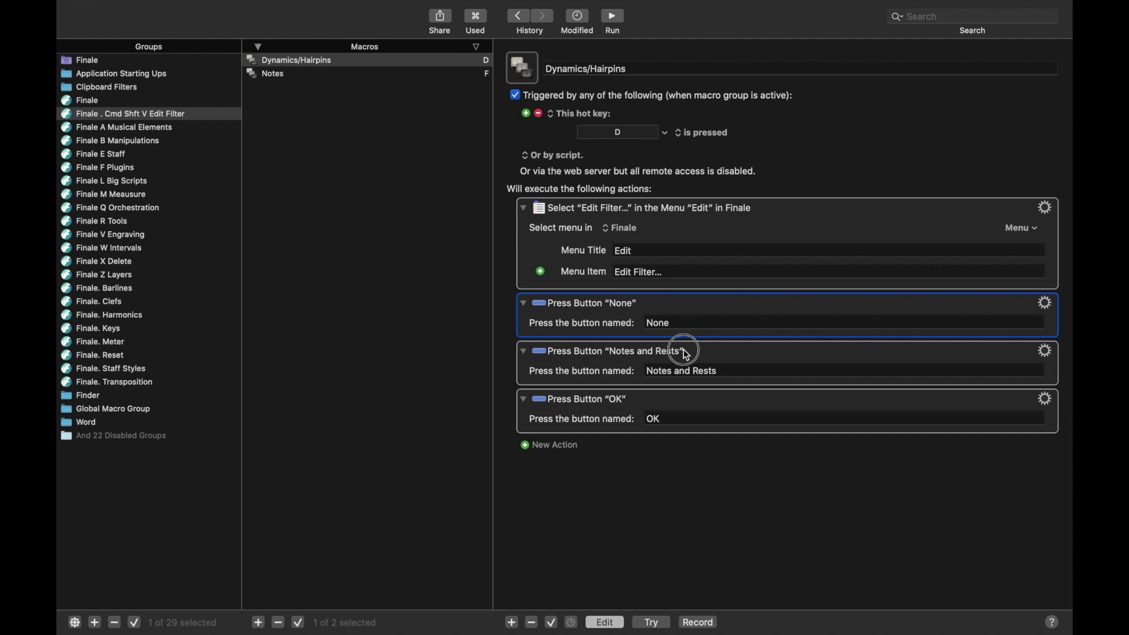
pyautogui.click(683, 349)
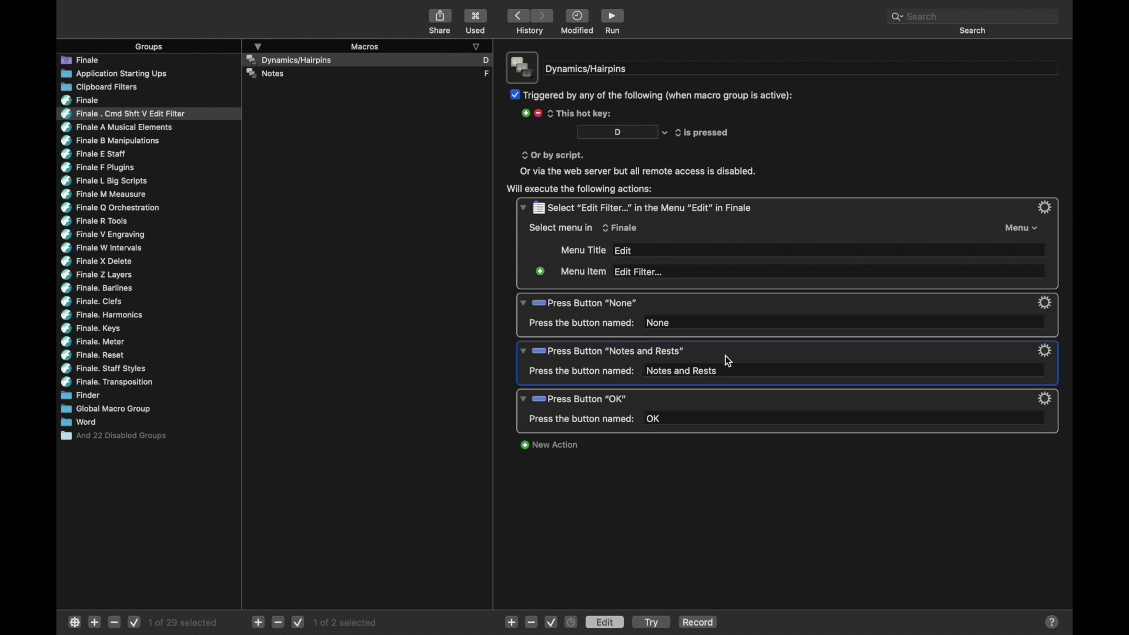
pyautogui.click(719, 371)
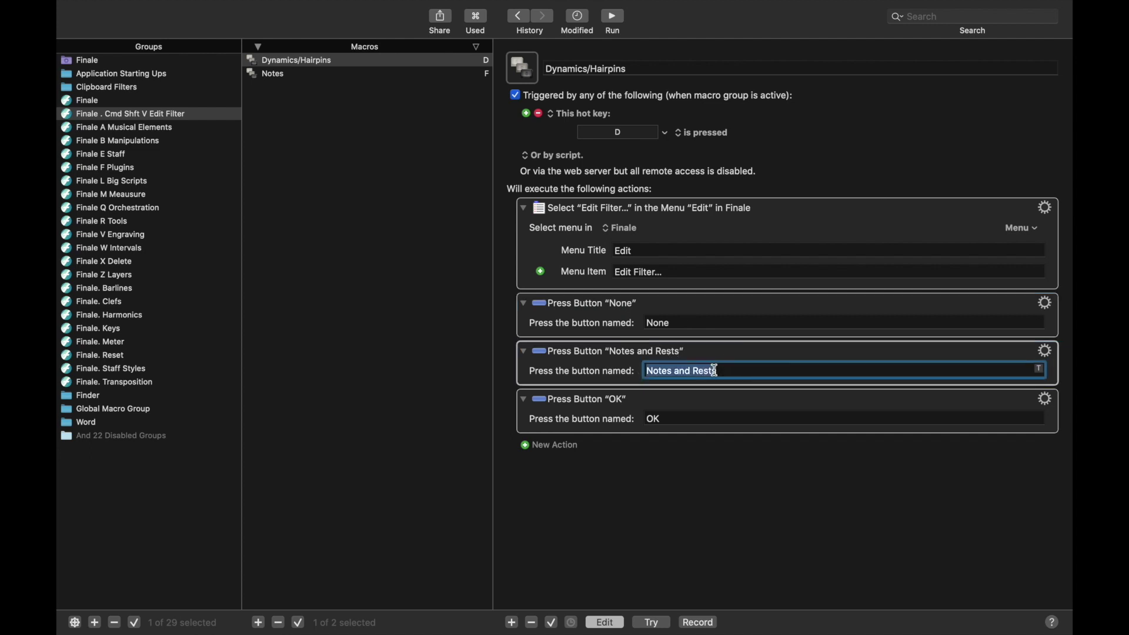
pyautogui.write('Smar')
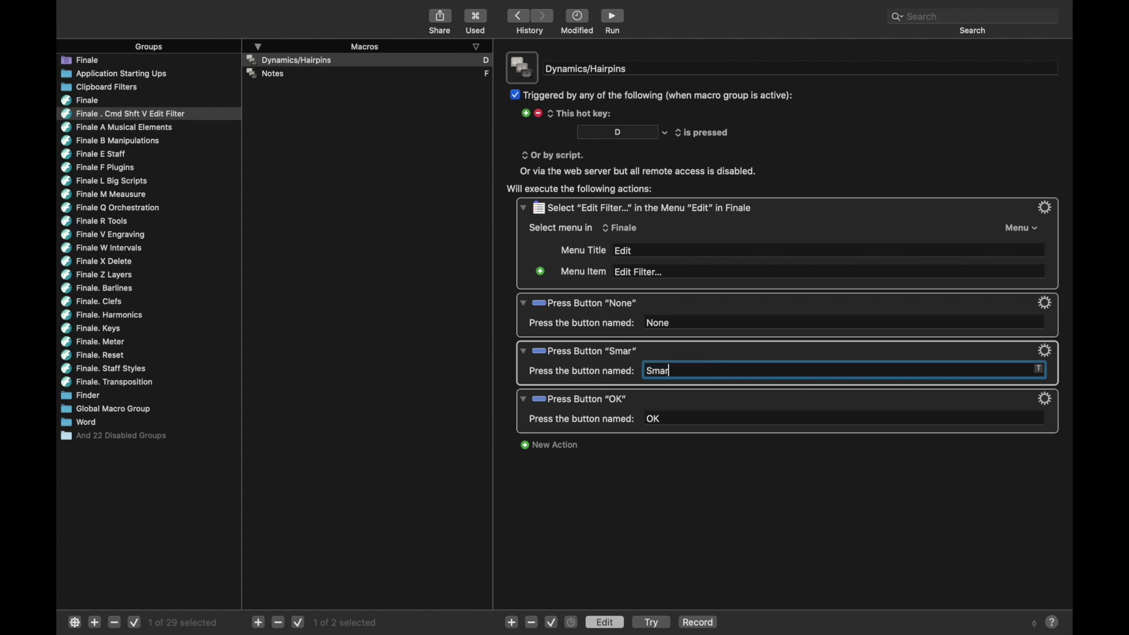
pyautogui.write('t Shapes ')
pyautogui.write('(Assigned To')
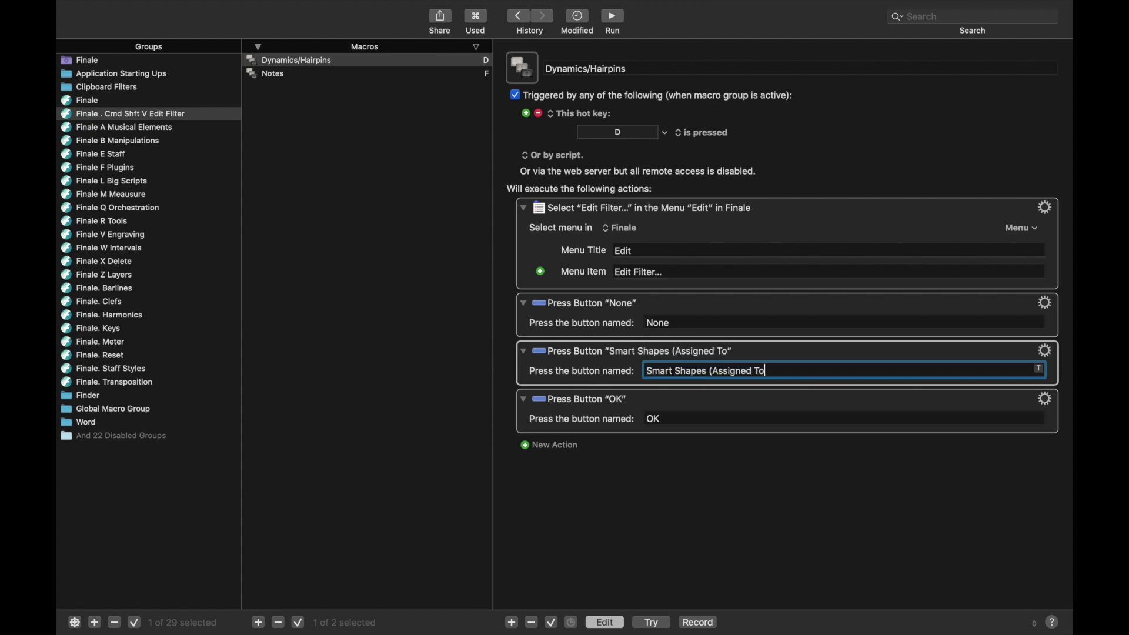
pyautogui.write(' Baets')
pyautogui.write(')')
pyautogui.press('Delete')
pyautogui.write('t')
pyautogui.click(660, 354)
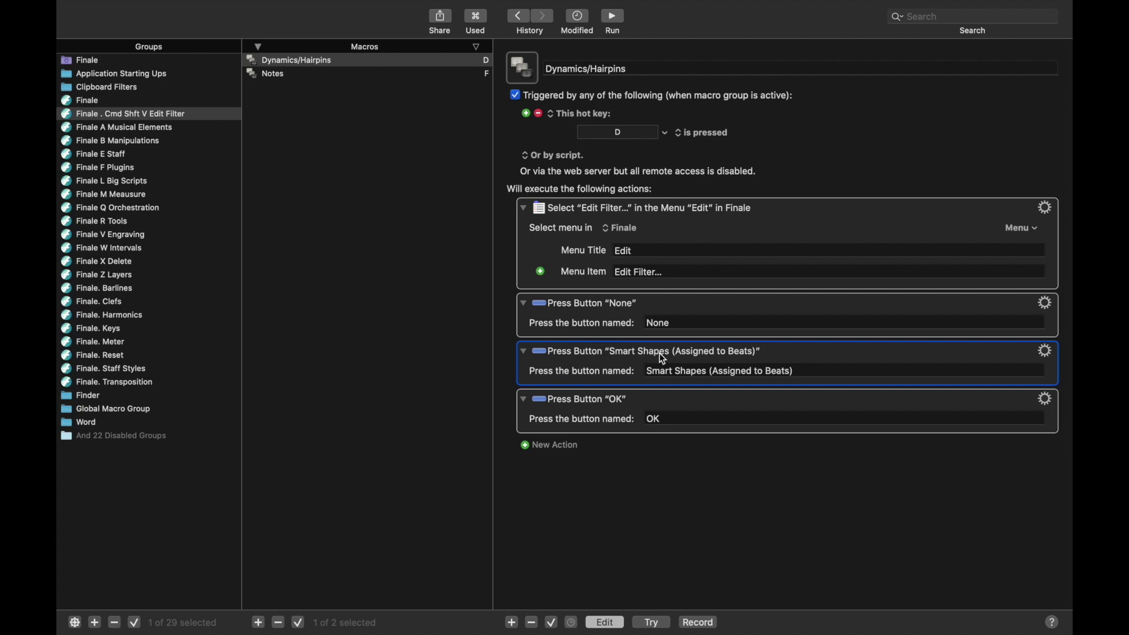
pyautogui.press('super+d')
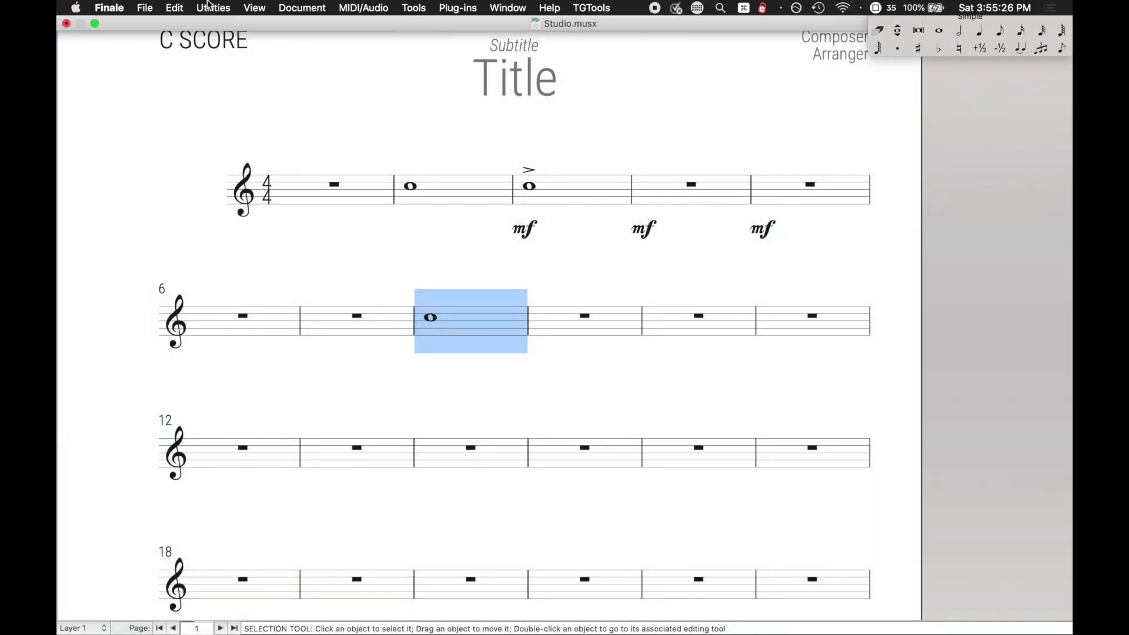
# In Finale's Edit Filter, tick Expressions: Dynamics, Expressive Text, Technique Text & Miscellaneous
pyautogui.click(179, 7)
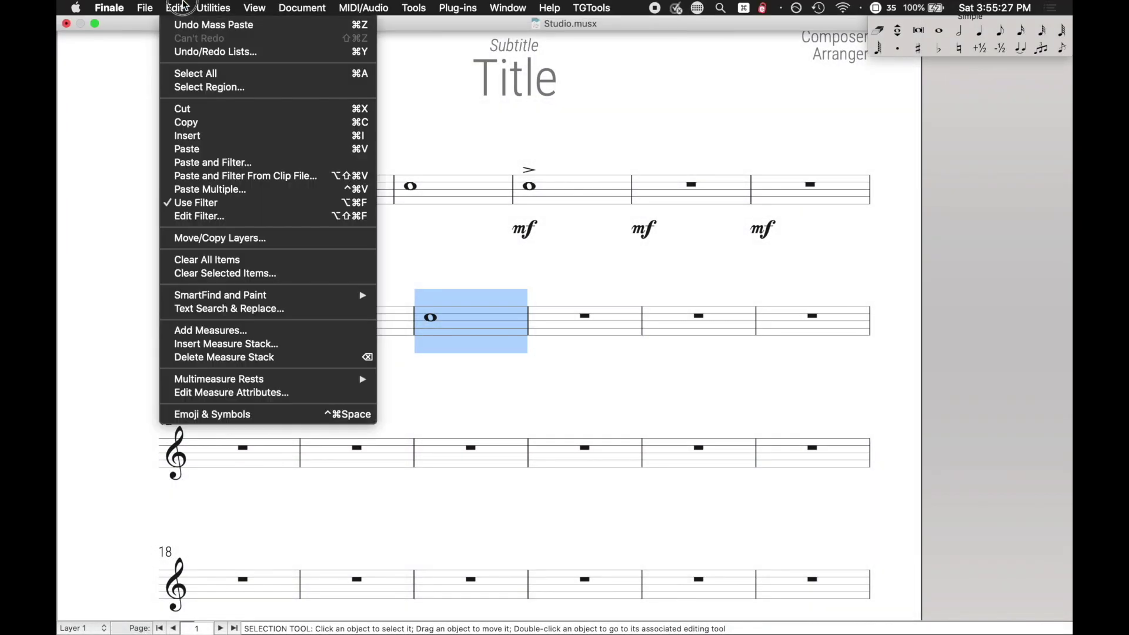
pyautogui.click(203, 217)
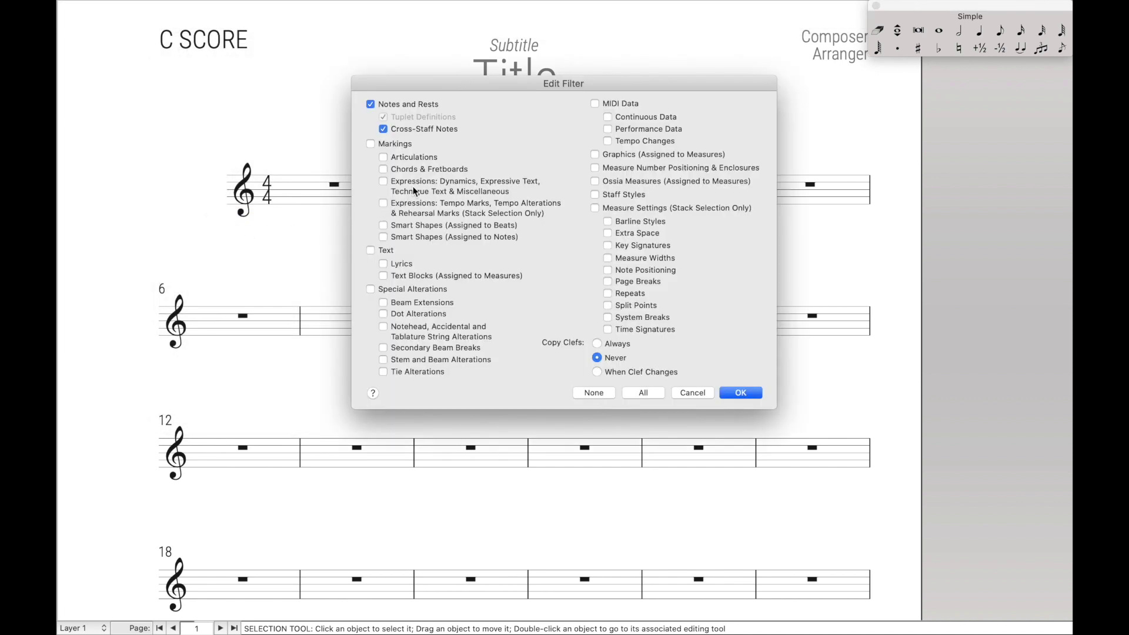
pyautogui.click(414, 185)
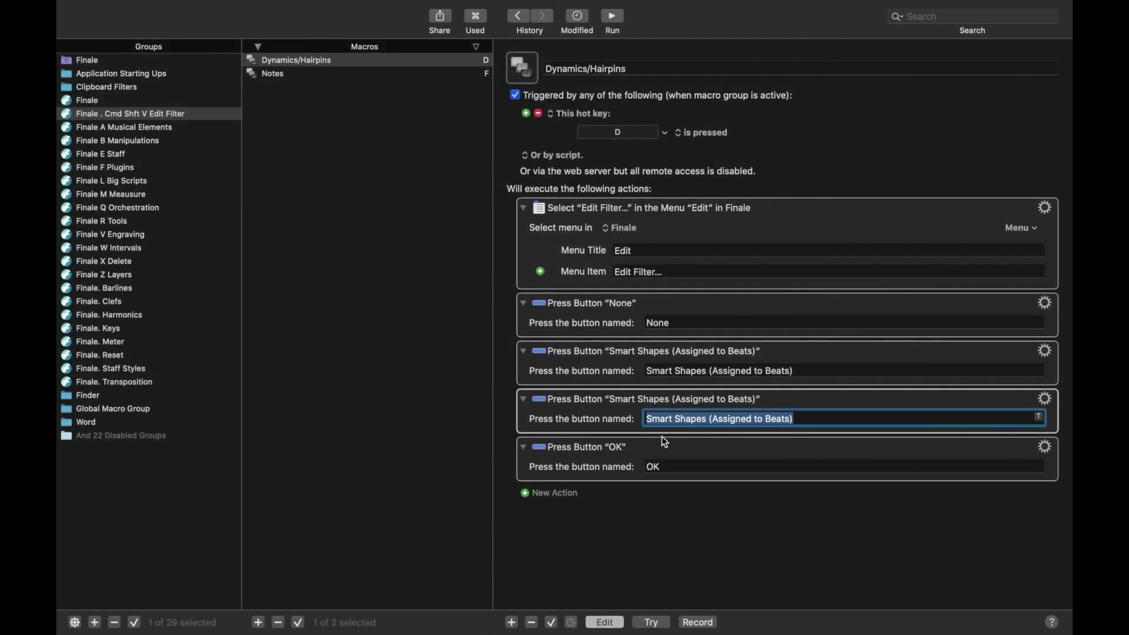
# Rename the duplicated Smart Shapes Press Button action to '^Expressions: Dynamics'
pyautogui.write('^')
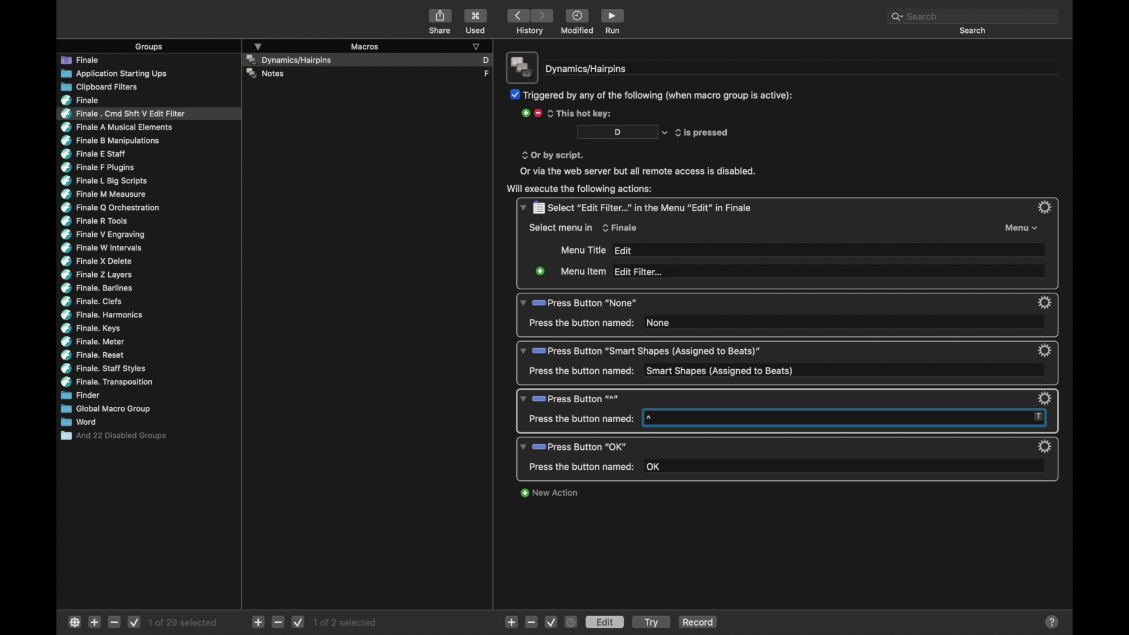
pyautogui.doubleClick(650, 419)
pyautogui.click(658, 418)
pyautogui.write('Exp')
pyautogui.write('ressions: D')
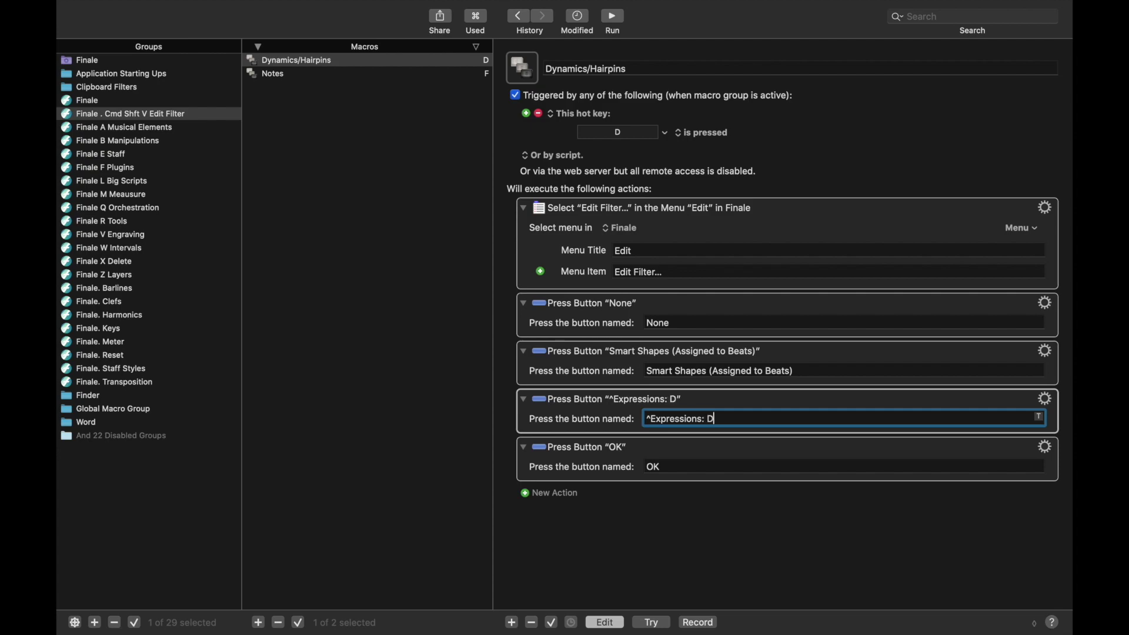
pyautogui.write('ynamics')
pyautogui.click(573, 452)
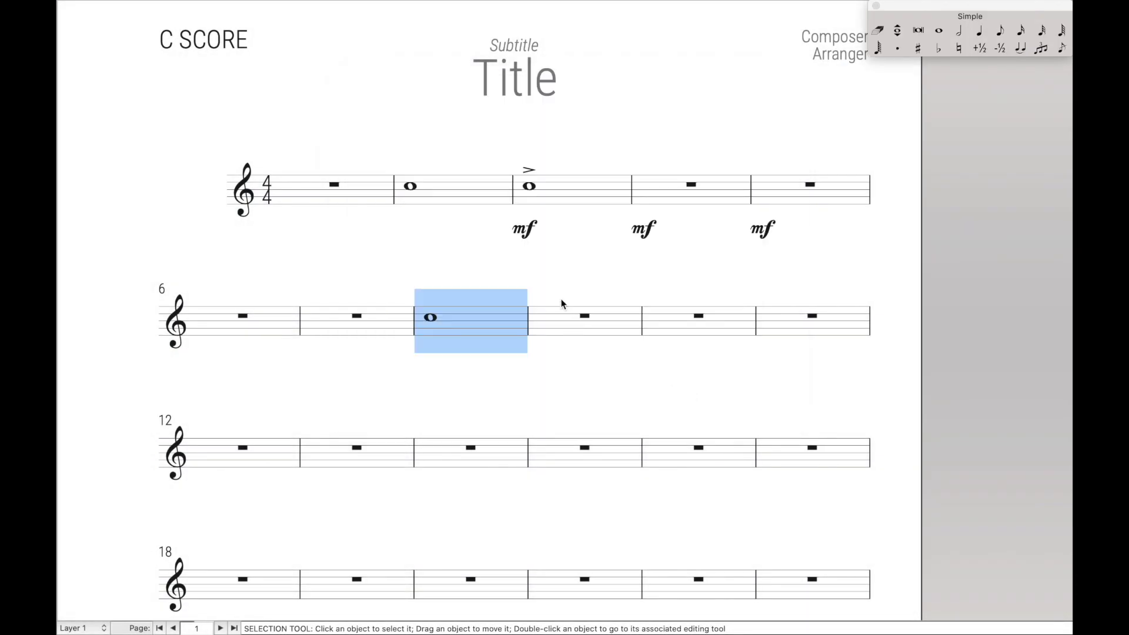
# Paste only measure 3's mf into measure 9 with the Dynamics/Hairpins (D) macro
pyautogui.click(548, 194)
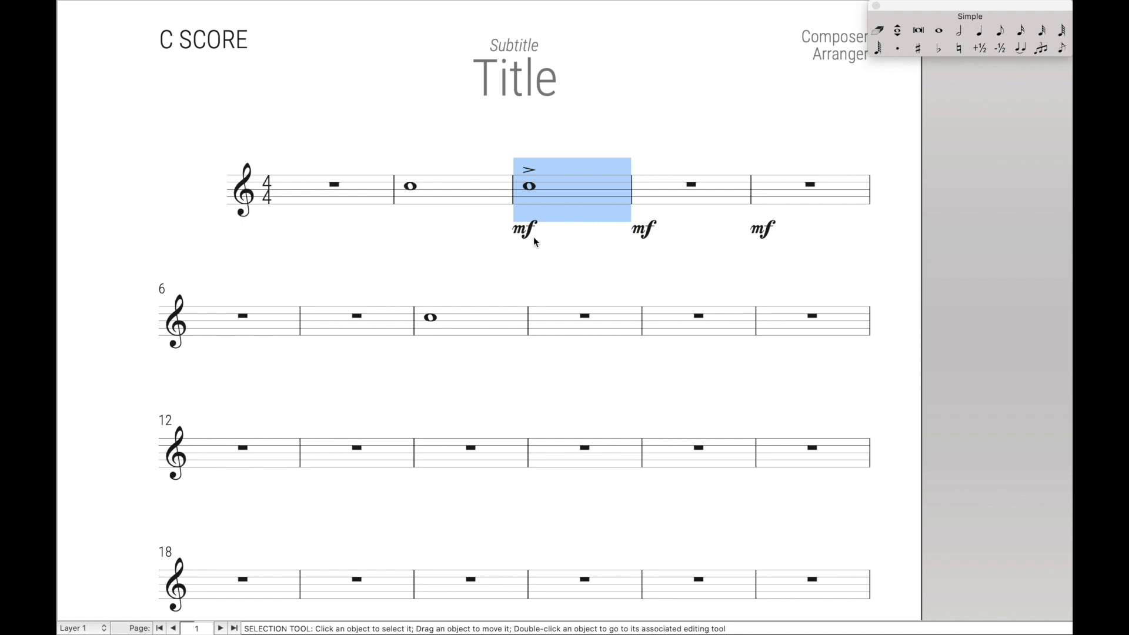
pyautogui.click(568, 327)
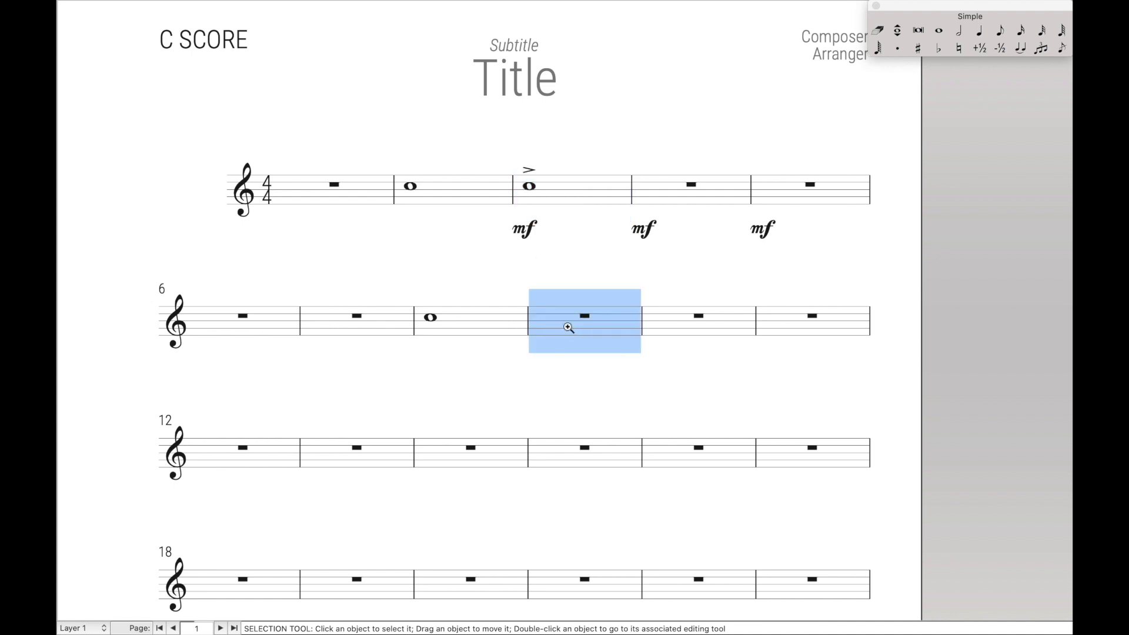
pyautogui.press('super+shift+v')
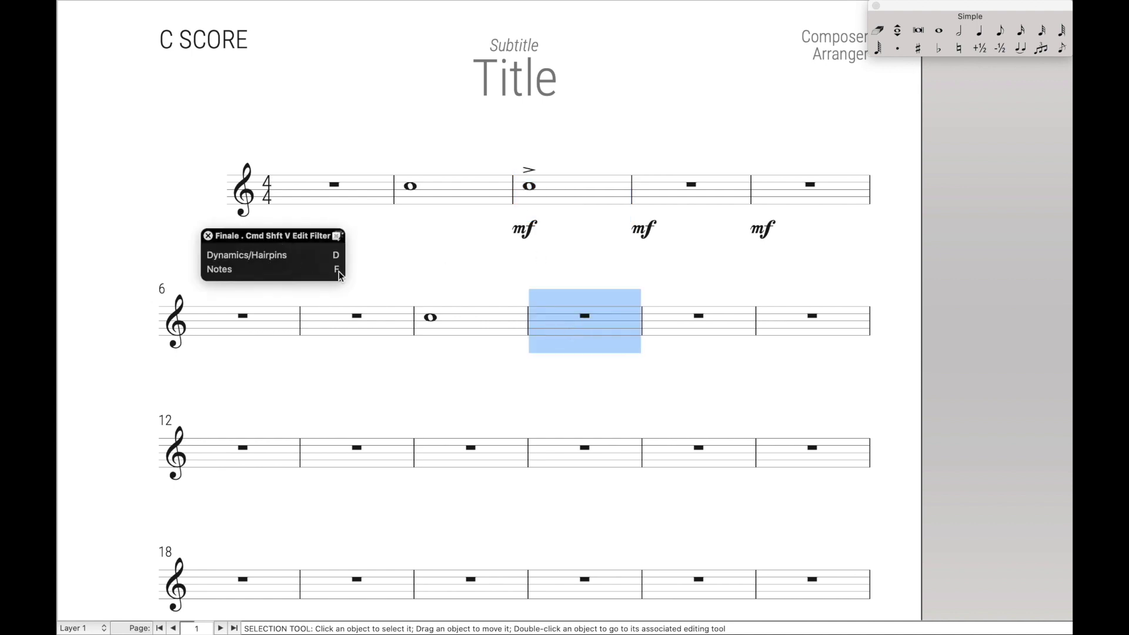
pyautogui.click(336, 270)
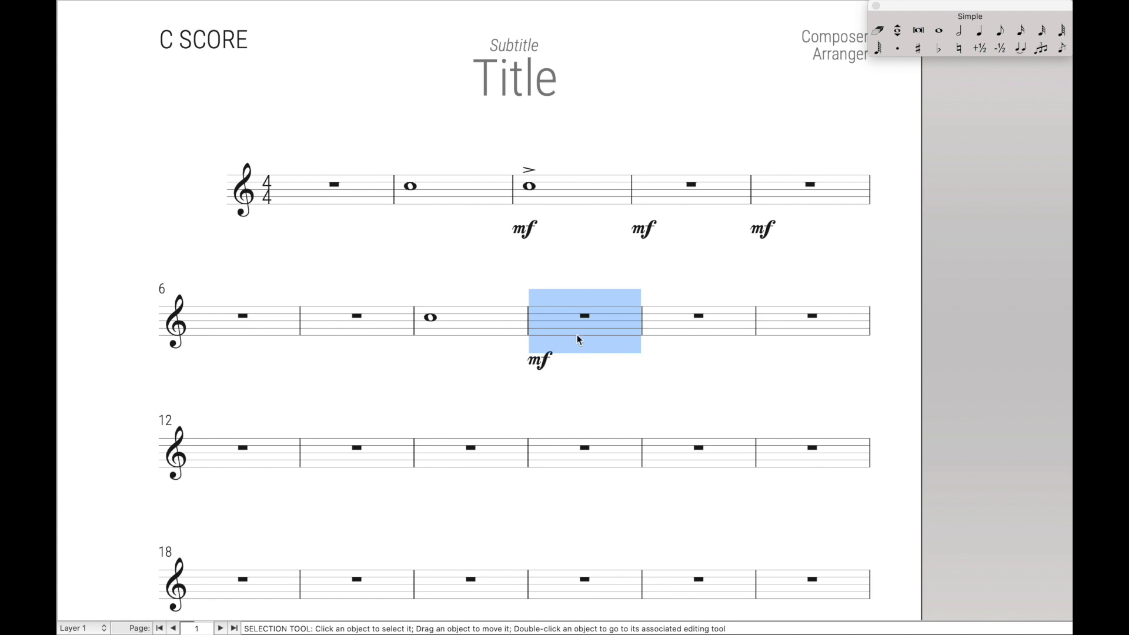